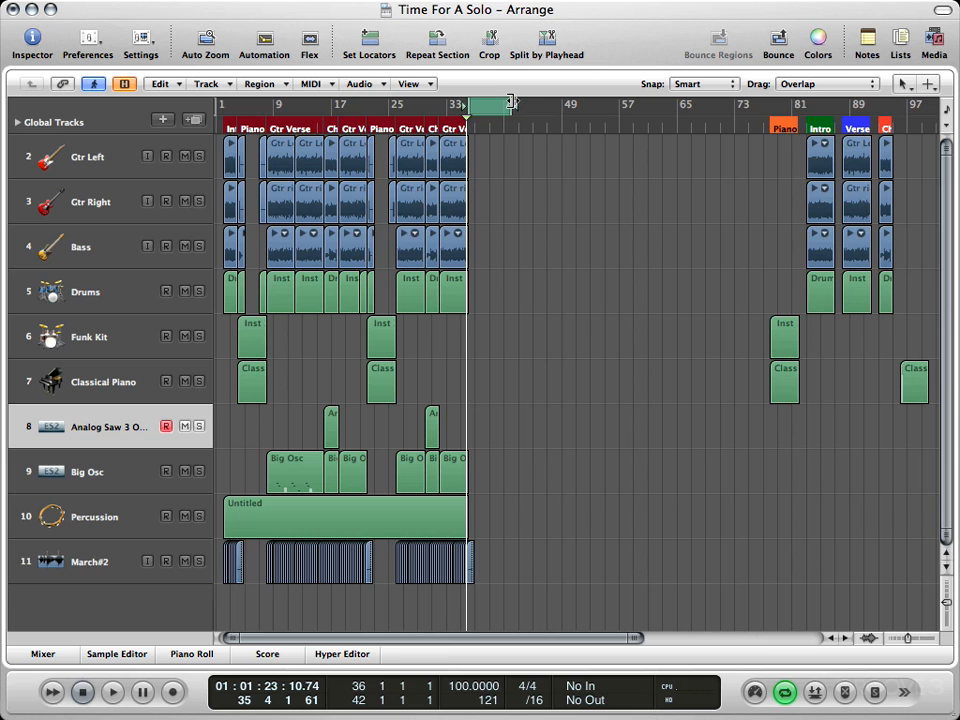
Select the Drums track and set the cycle range to the empty section spanning bars 36 to 44
{"action": "left_click", "coordinate": [102, 302]}
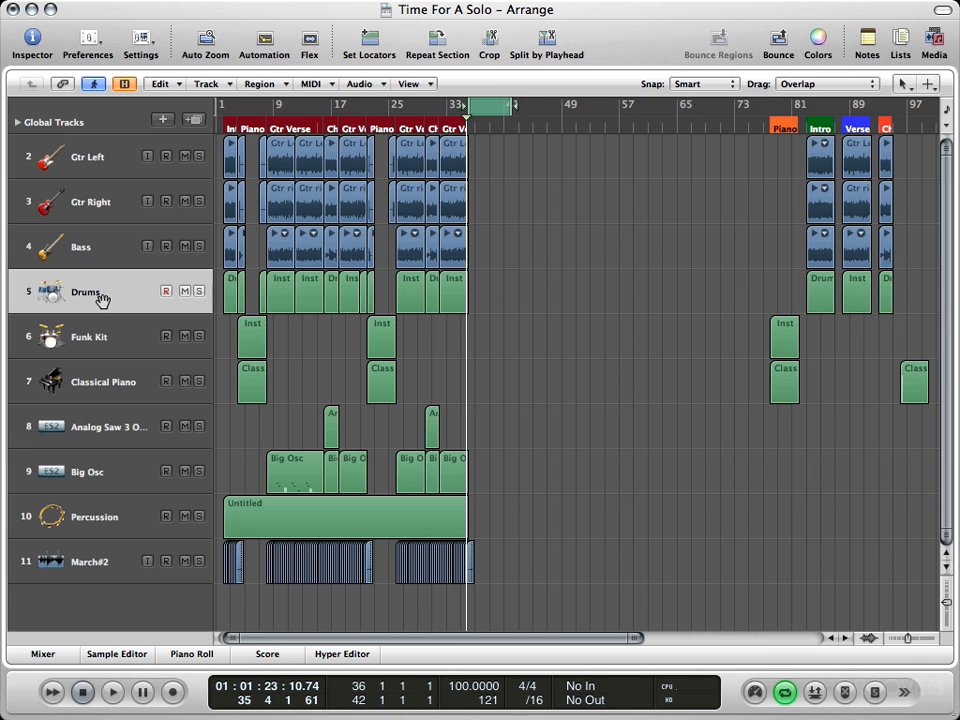
{"action": "left_click_drag", "start_coordinate": [525, 284], "coordinate": [265, 296]}
{"action": "left_click_drag", "start_coordinate": [510, 106], "coordinate": [522, 106]}
{"action": "left_click_drag", "start_coordinate": [604, 426], "coordinate": [424, 128]}
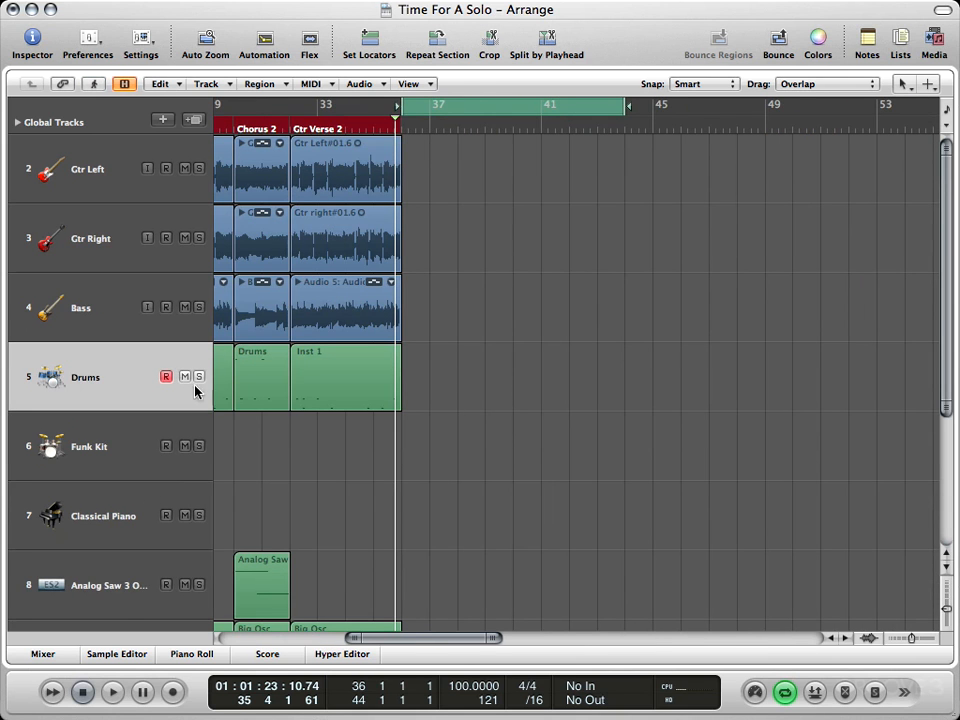
Record a new part on the Drums track from bar 36 through the cycled section, and stop the recording
{"action": "key", "text": "Return"}
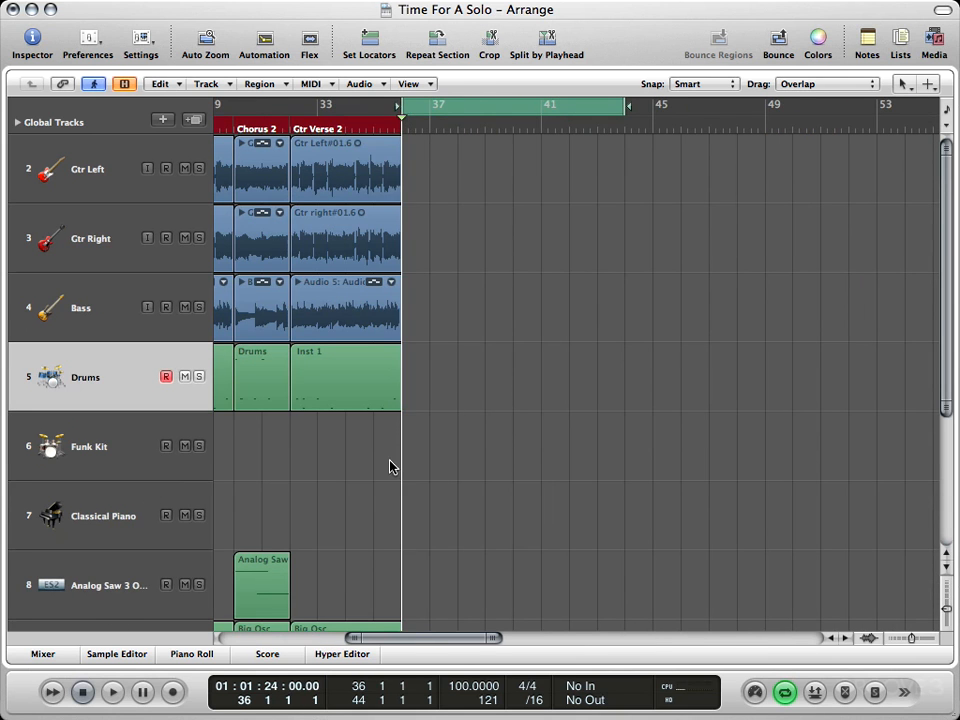
{"action": "left_click", "coordinate": [174, 694]}
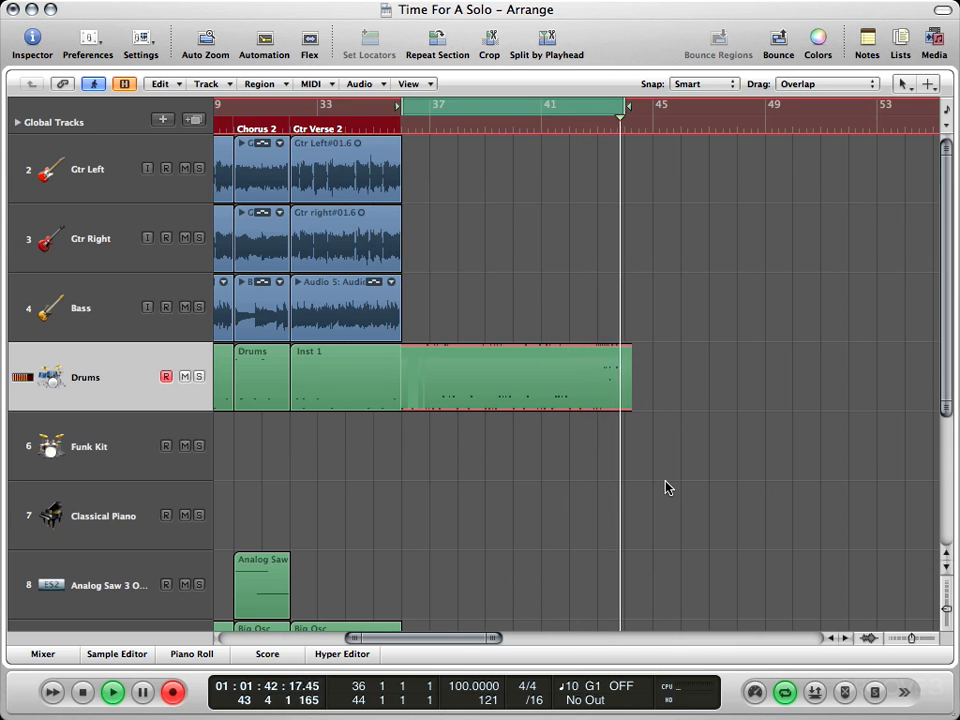
{"action": "key", "text": "space"}
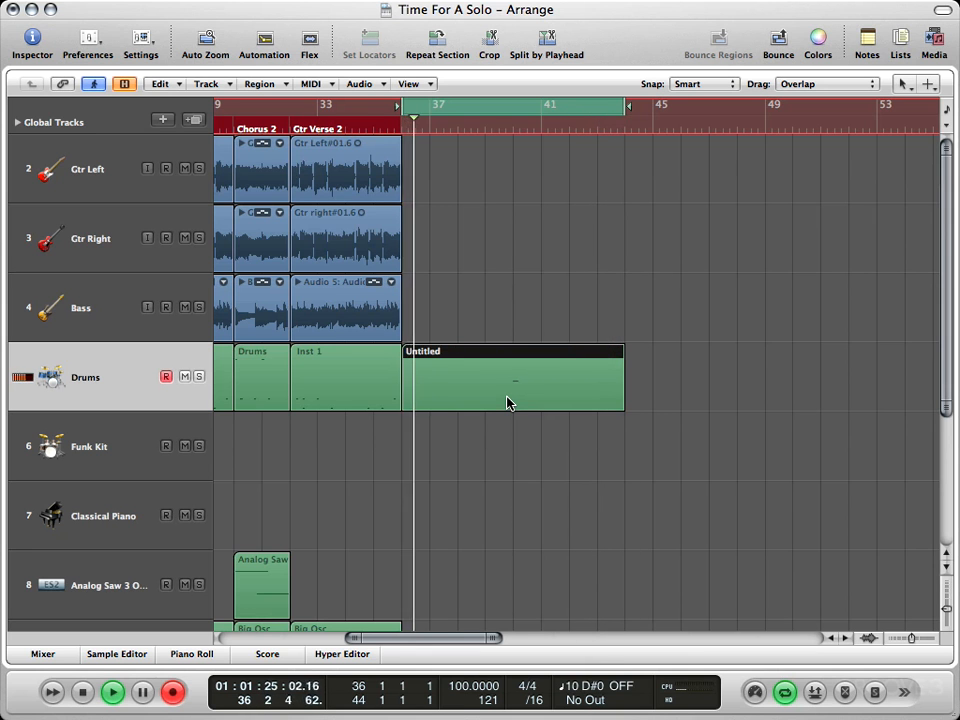
{"action": "left_click", "coordinate": [83, 692]}
{"action": "left_click", "coordinate": [83, 692]}
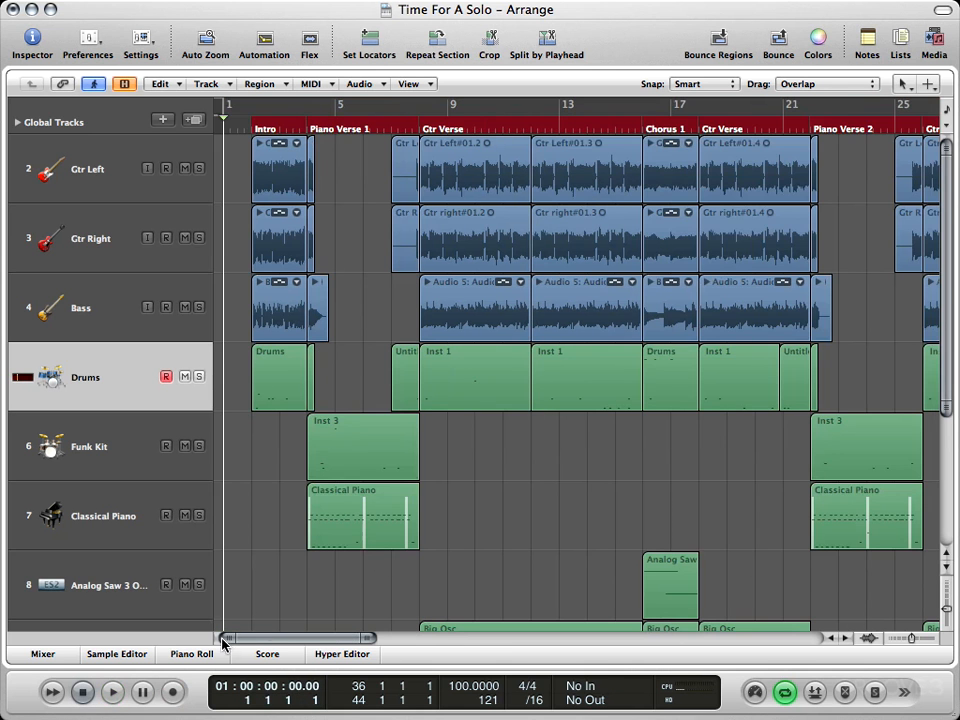
Open the new drum region in the Piano Roll, hide the velocity lane, fit all notes in view and deselect them
{"action": "left_click_drag", "start_coordinate": [298, 643], "coordinate": [440, 604]}
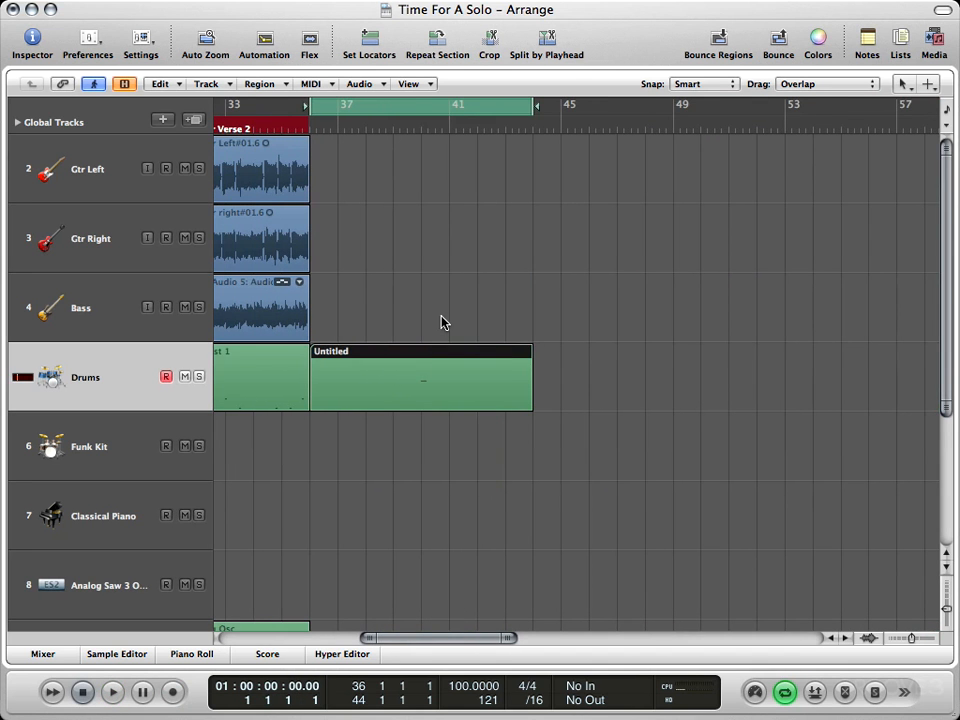
{"action": "key", "text": "super+6"}
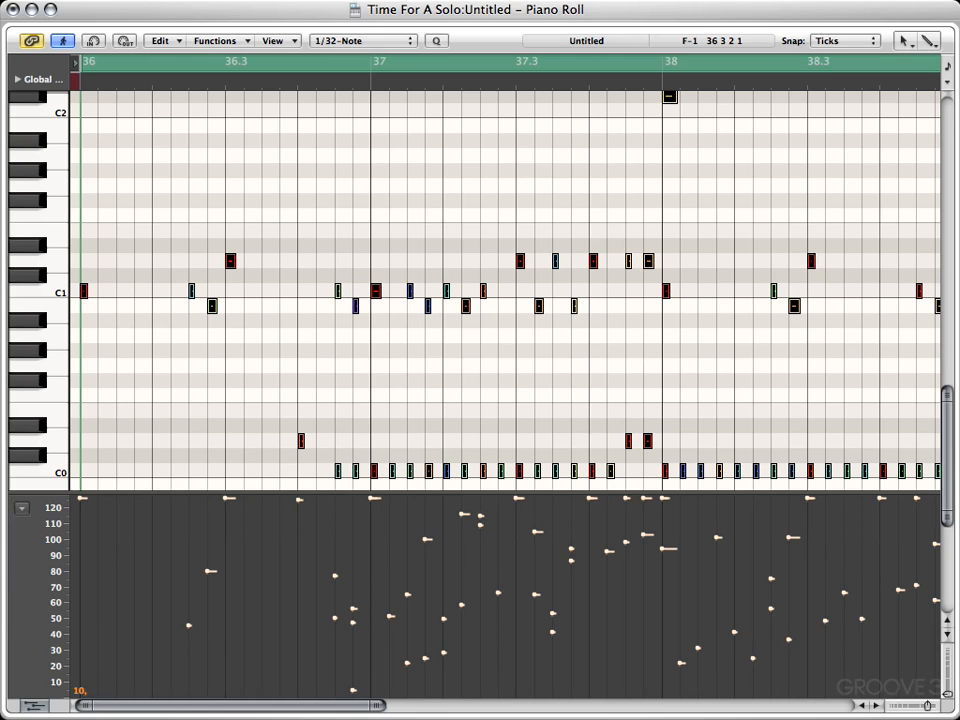
{"action": "left_click", "coordinate": [27, 706]}
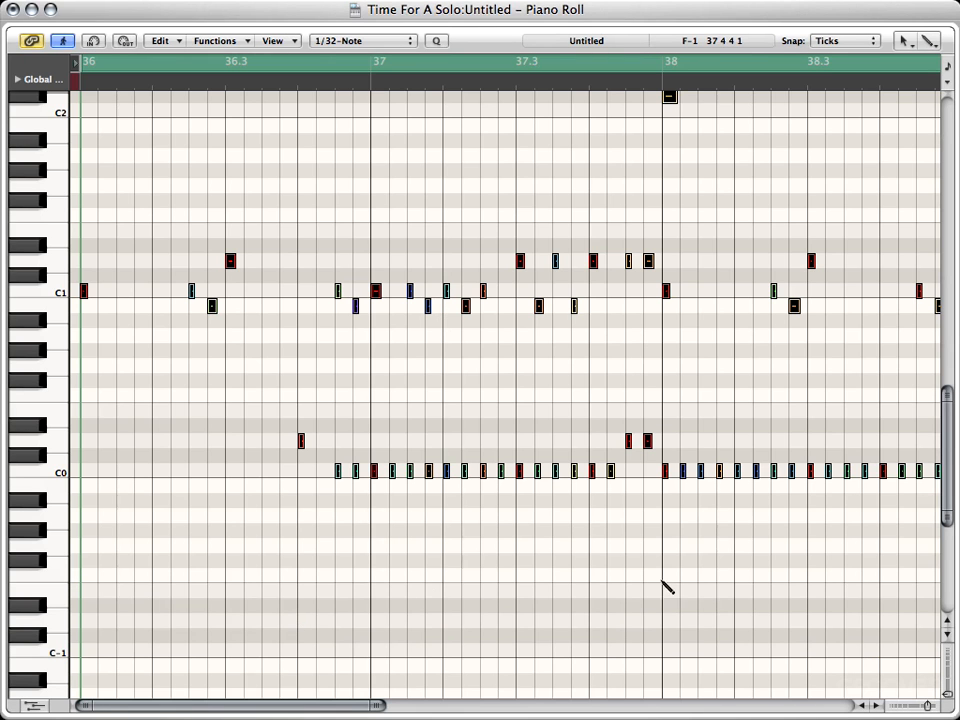
{"action": "key", "text": "z"}
{"action": "left_click", "coordinate": [892, 469]}
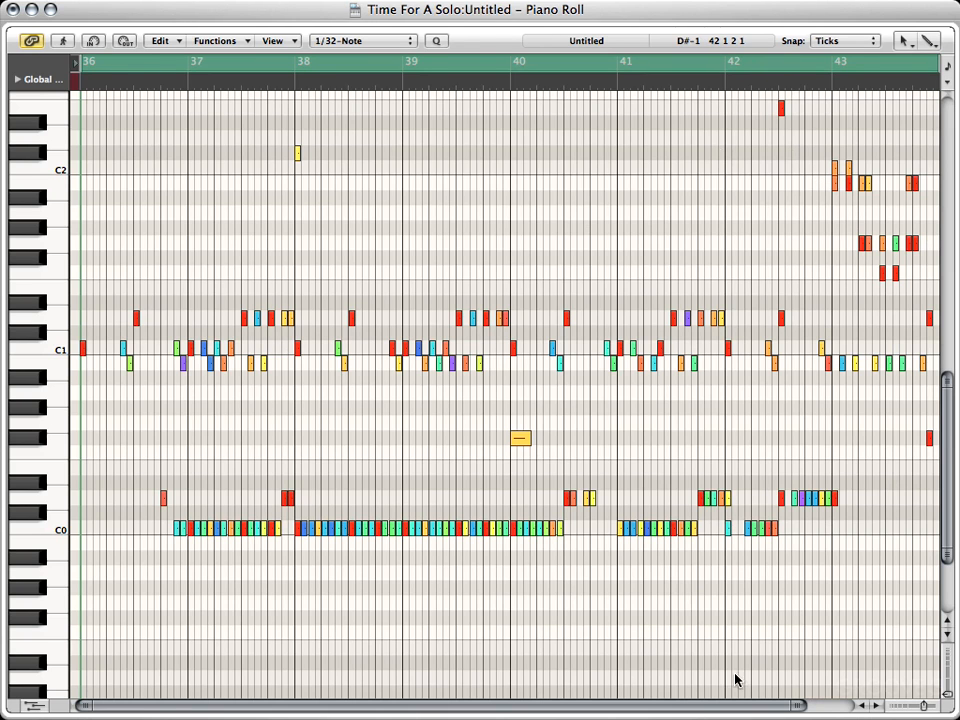
Set the cycle range around the closing drum fill, from bar 42 to bar 44
{"action": "left_click_drag", "start_coordinate": [706, 707], "coordinate": [840, 712]}
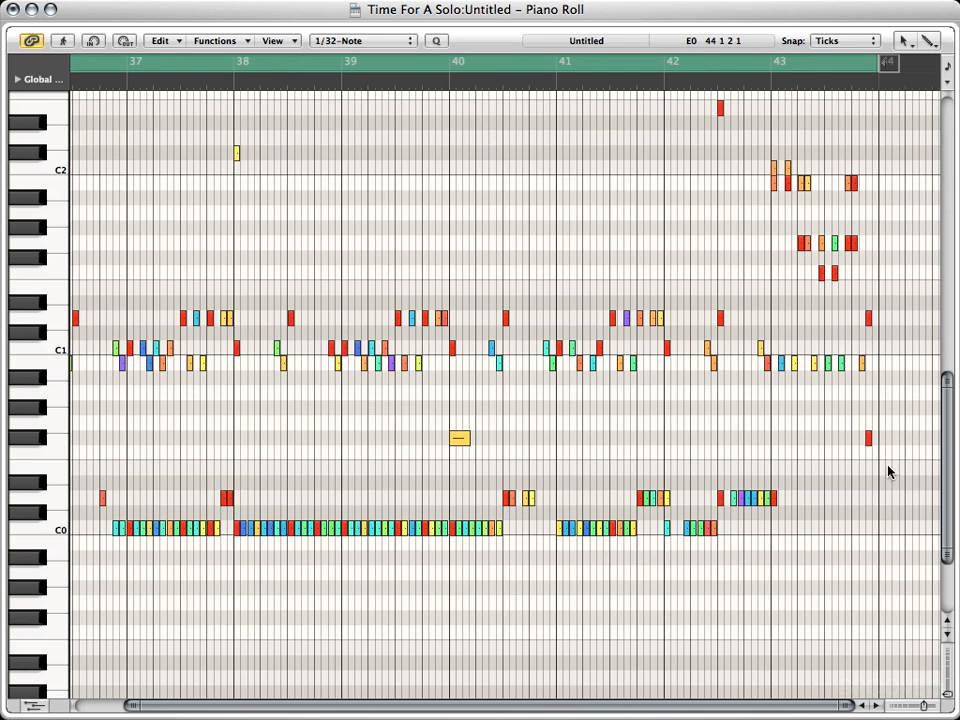
{"action": "left_click_drag", "start_coordinate": [893, 390], "coordinate": [628, 97]}
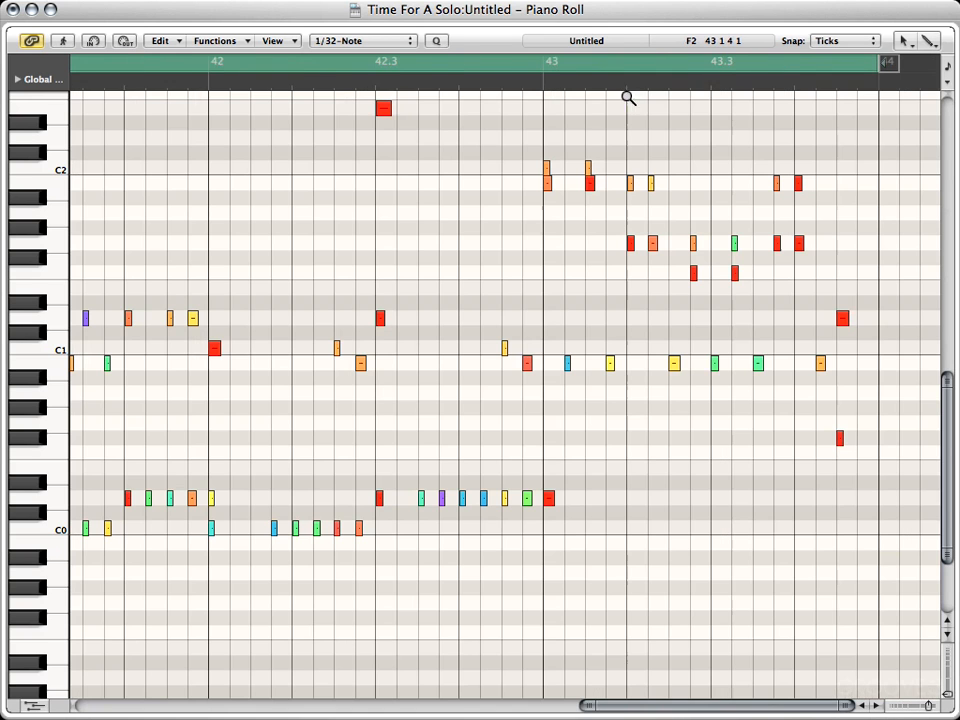
{"action": "left_click", "coordinate": [327, 70]}
{"action": "left_click_drag", "start_coordinate": [214, 68], "coordinate": [879, 66]}
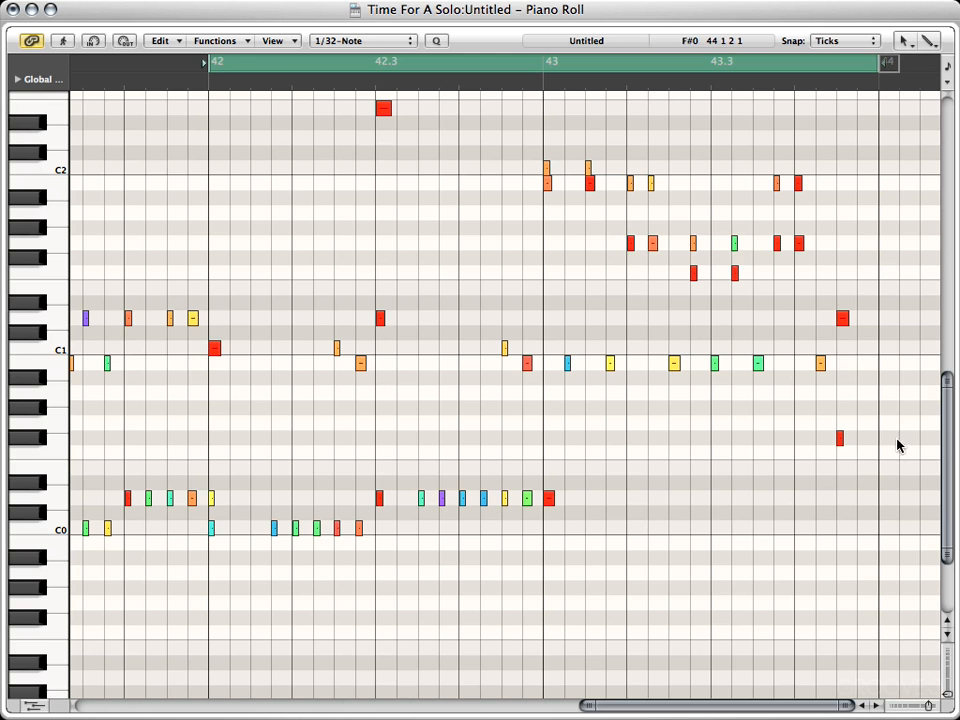
Nudge one note of each simultaneous pair in the bar 43 drum fill slightly later so the hits are staggered
{"action": "left_click_drag", "start_coordinate": [869, 351], "coordinate": [507, 155]}
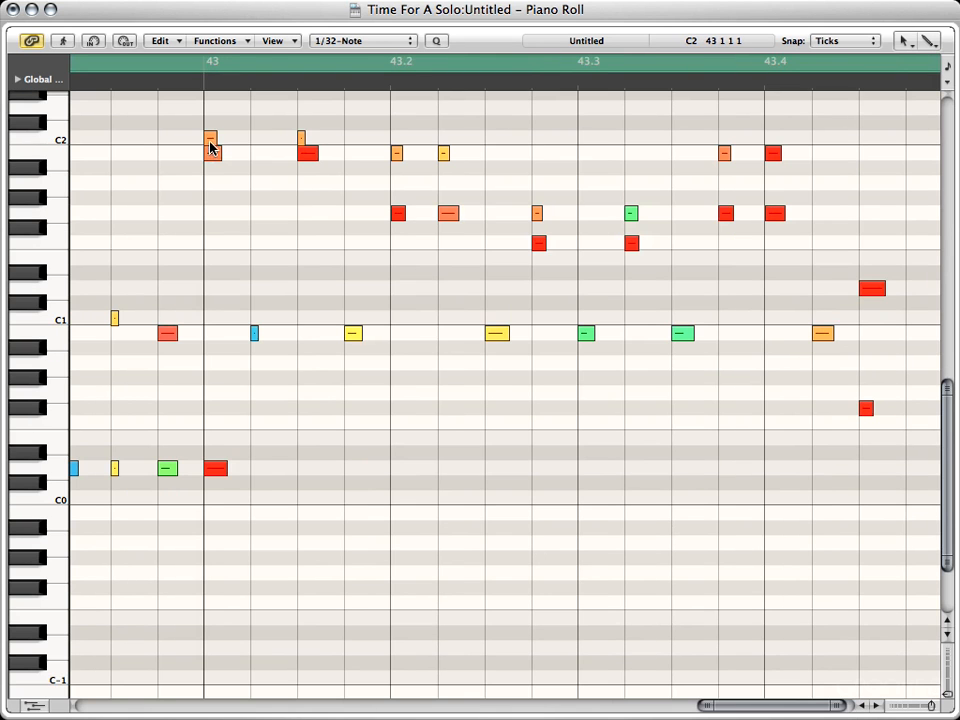
{"action": "left_click_drag", "start_coordinate": [211, 145], "coordinate": [216, 145]}
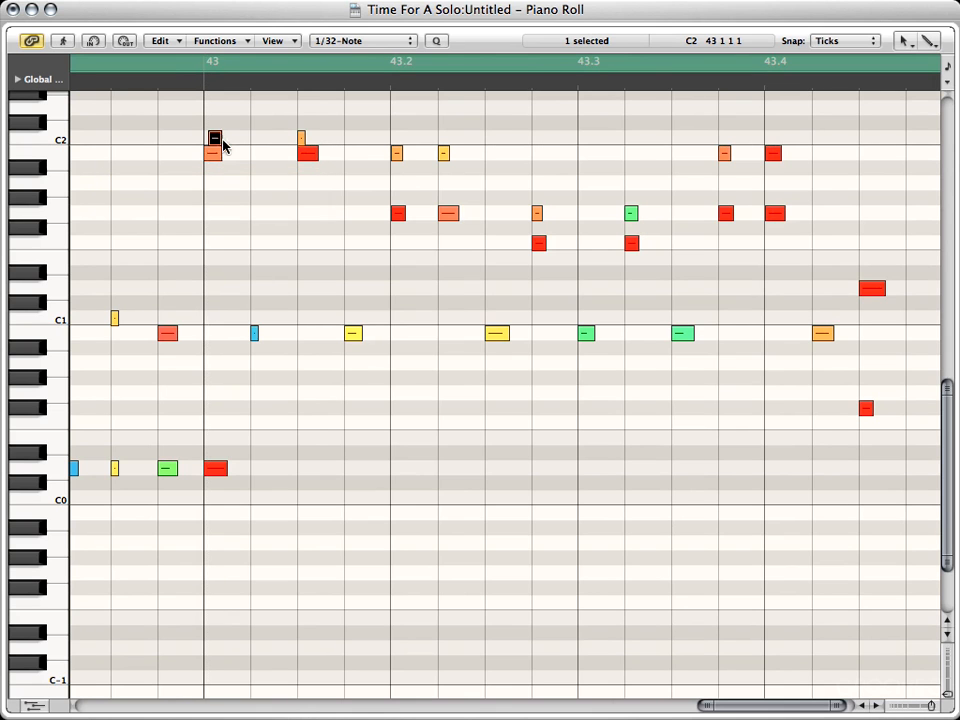
{"action": "left_click_drag", "start_coordinate": [308, 158], "coordinate": [312, 157]}
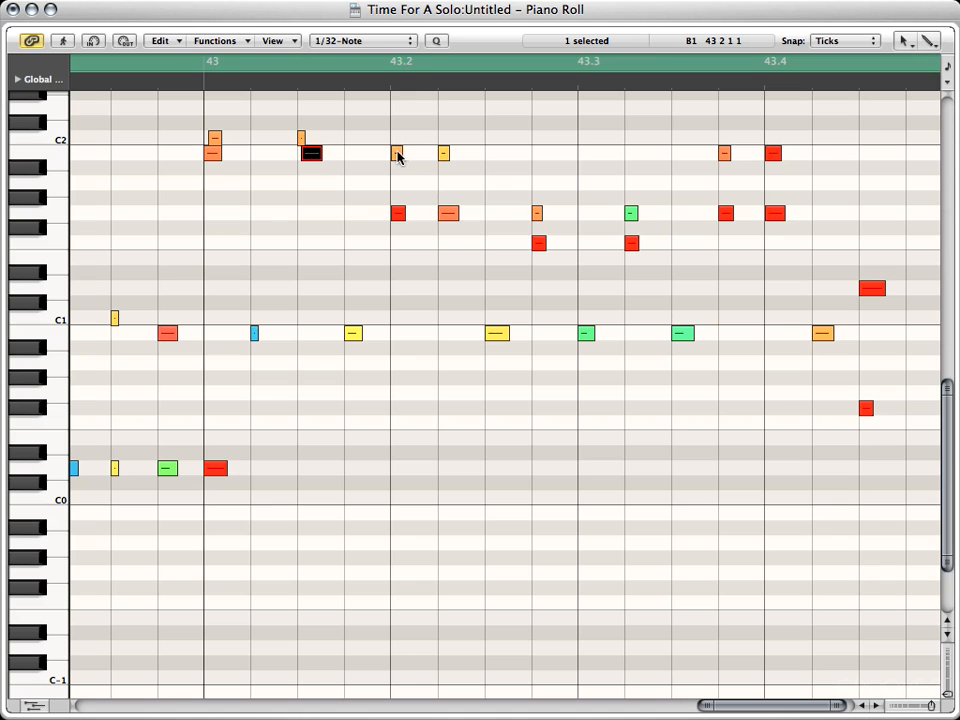
{"action": "left_click_drag", "start_coordinate": [396, 155], "coordinate": [400, 154]}
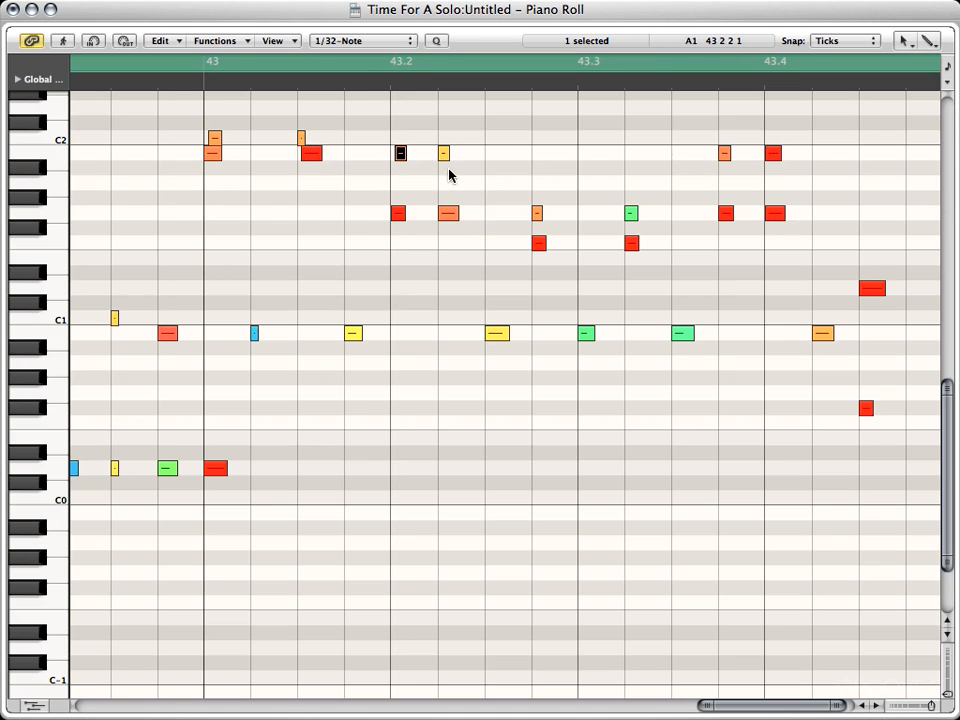
{"action": "left_click_drag", "start_coordinate": [444, 153], "coordinate": [450, 153]}
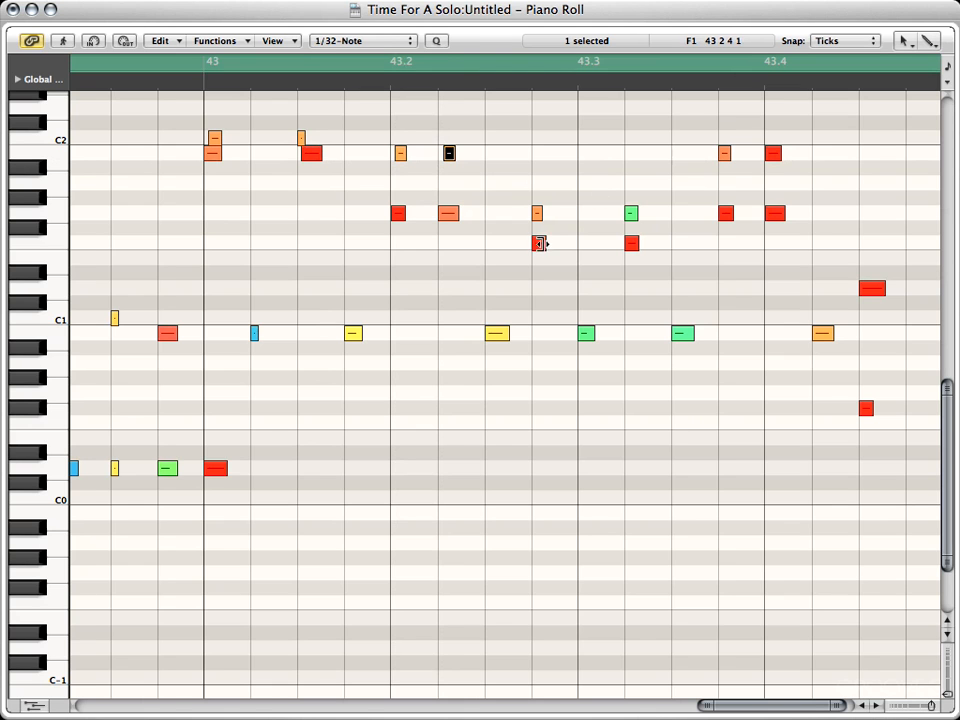
{"action": "left_click_drag", "start_coordinate": [539, 250], "coordinate": [543, 250]}
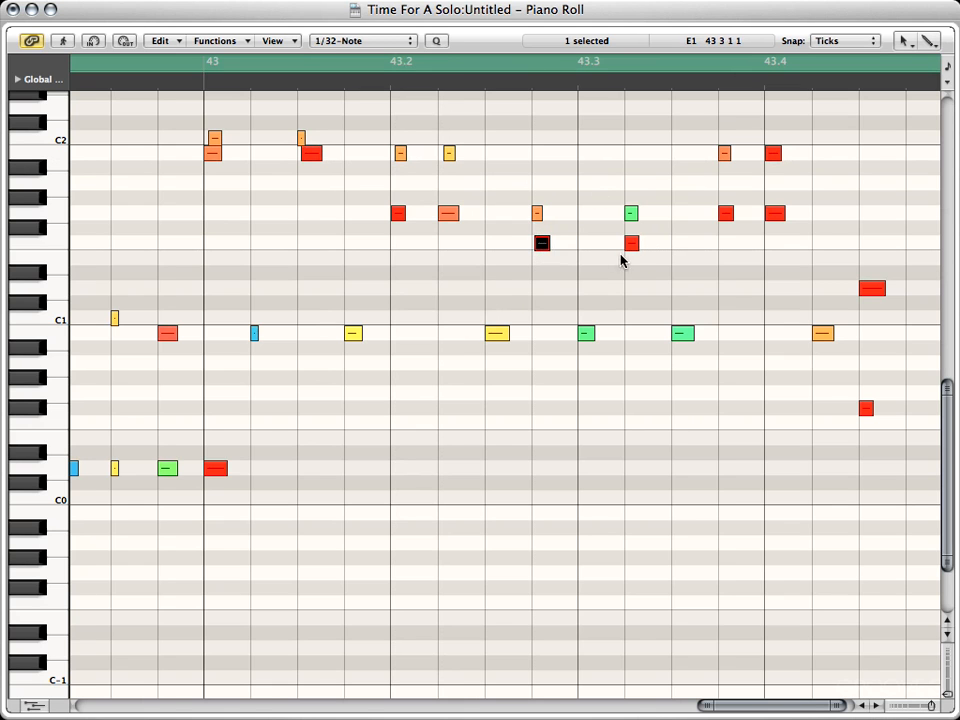
{"action": "left_click_drag", "start_coordinate": [632, 254], "coordinate": [638, 253]}
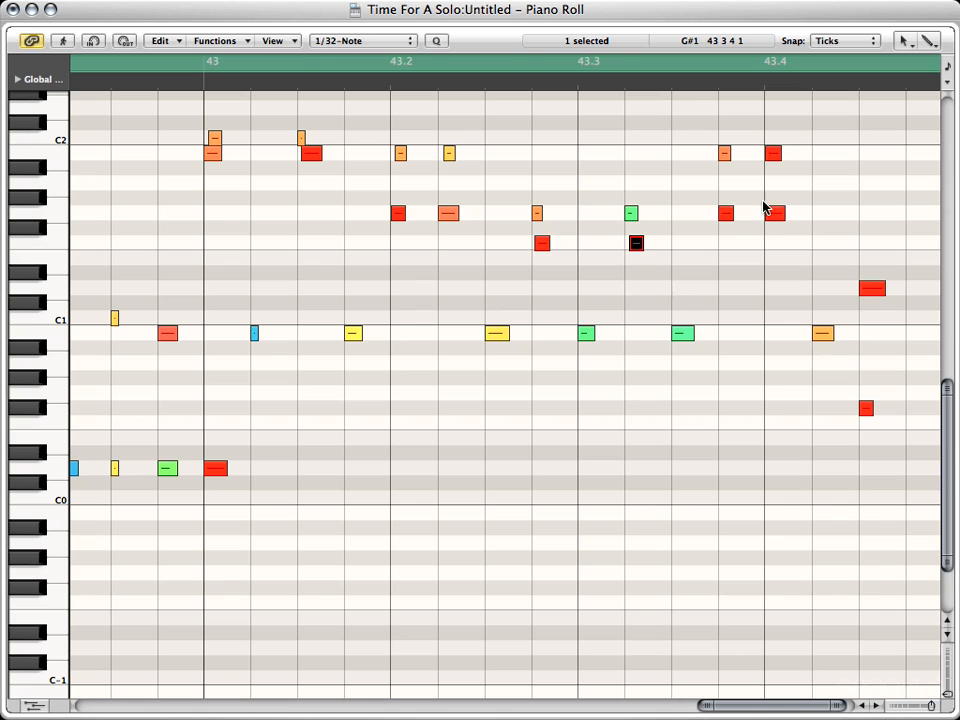
{"action": "left_click_drag", "start_coordinate": [725, 221], "coordinate": [784, 216]}
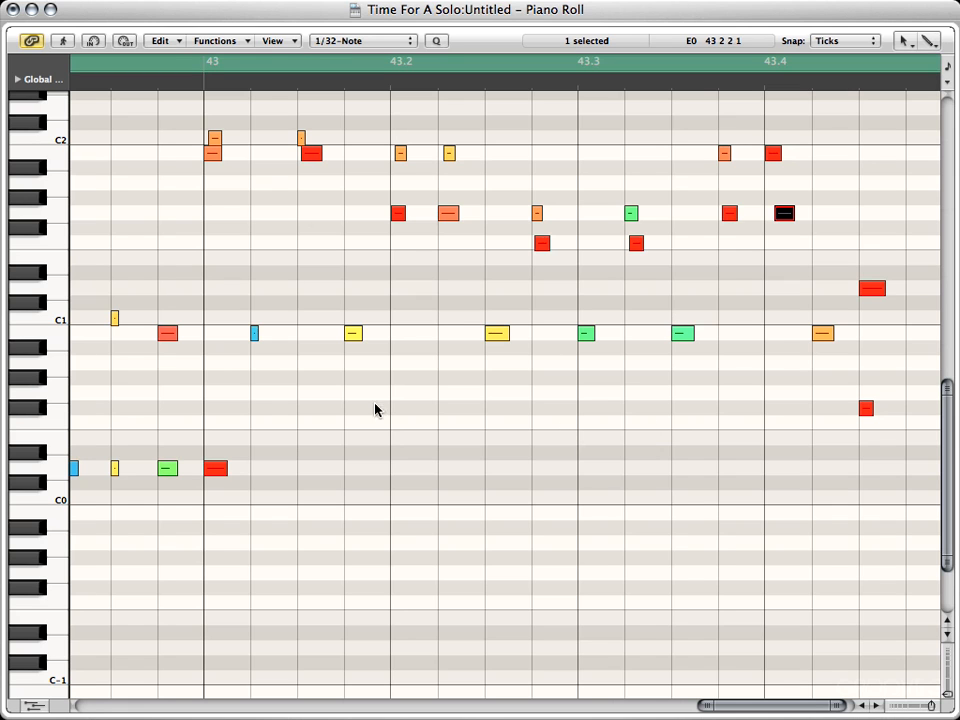
Play back the adjusted drum fill in the cycle from bar 42 to review the staggered hits
{"action": "key", "text": "space"}
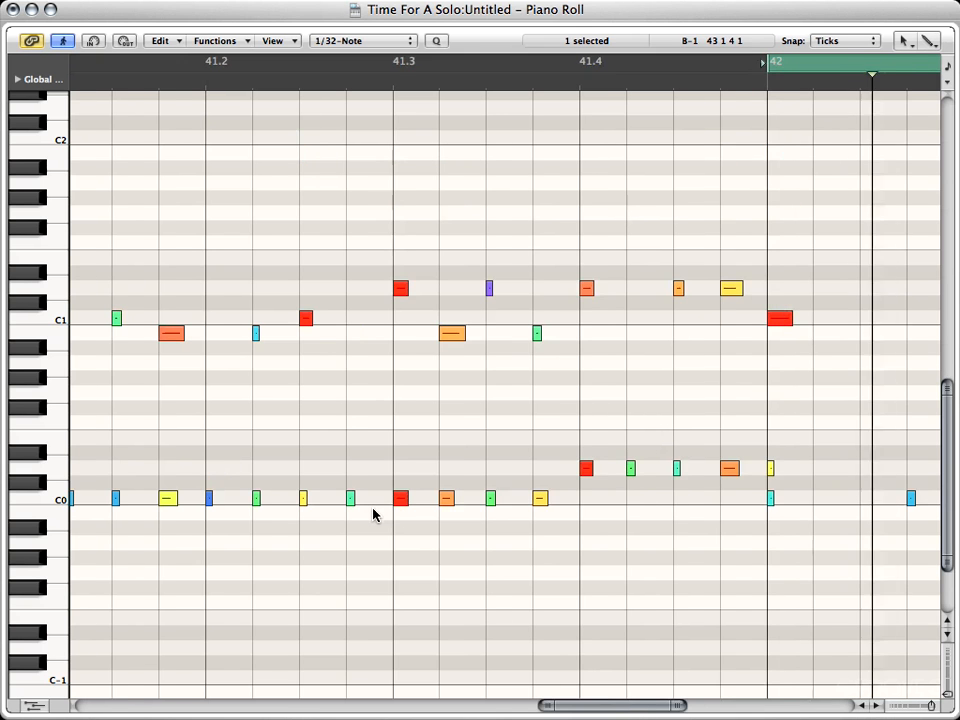
{"action": "left_click", "coordinate": [63, 42]}
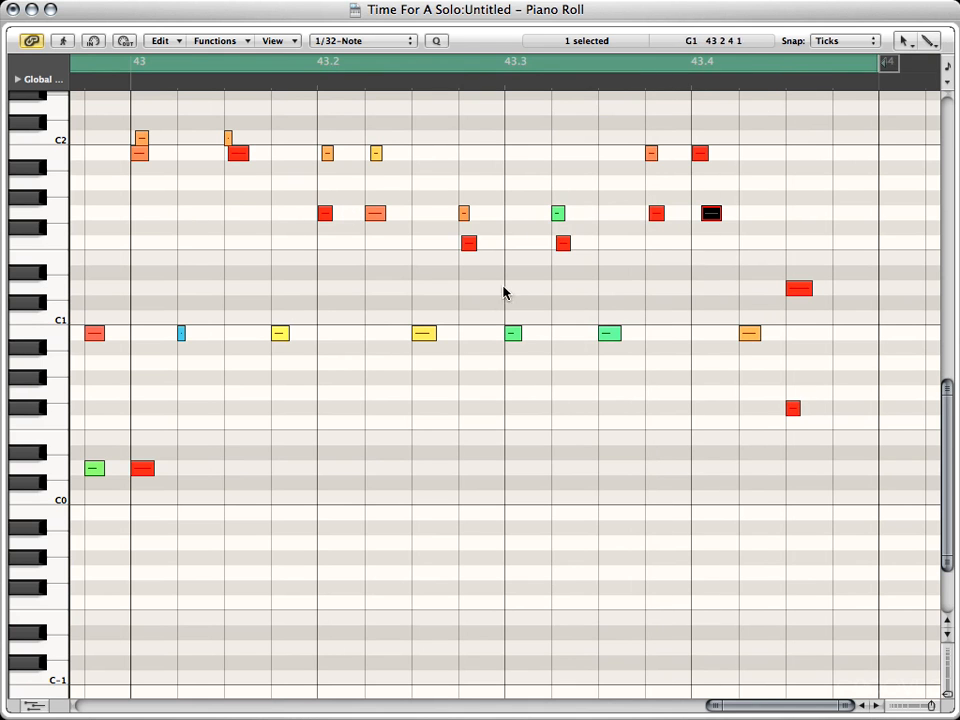
{"action": "left_click", "coordinate": [396, 486], "text": "ctrl+alt"}
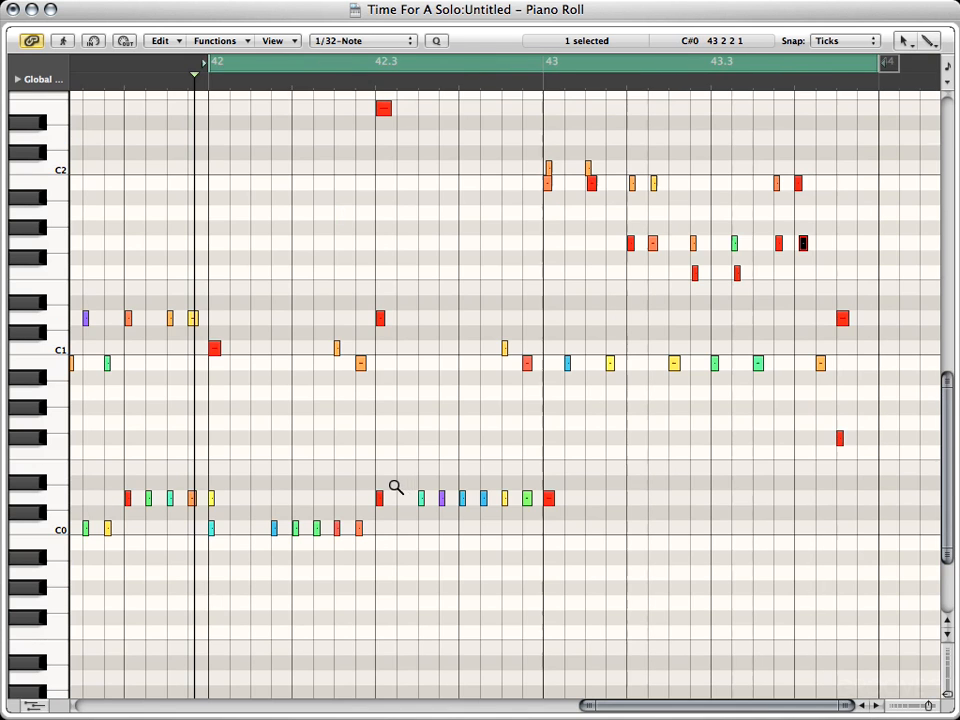
Close the Piano Roll and set the cycle range to match the new drum region, bars 36 to 44
{"action": "key", "text": "super+w"}
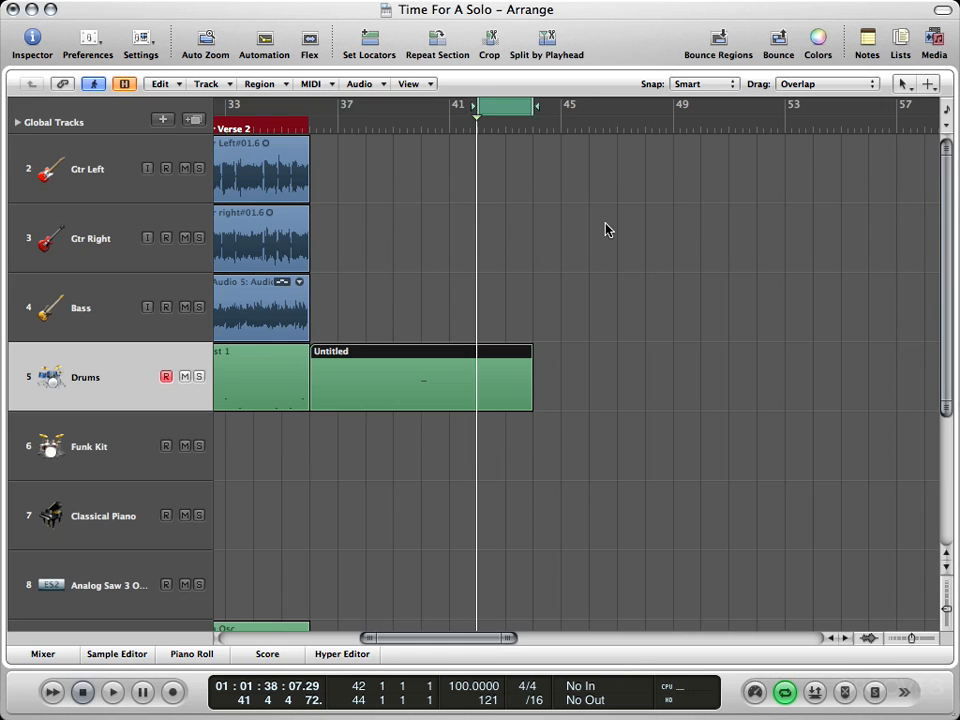
{"action": "key", "text": "u"}
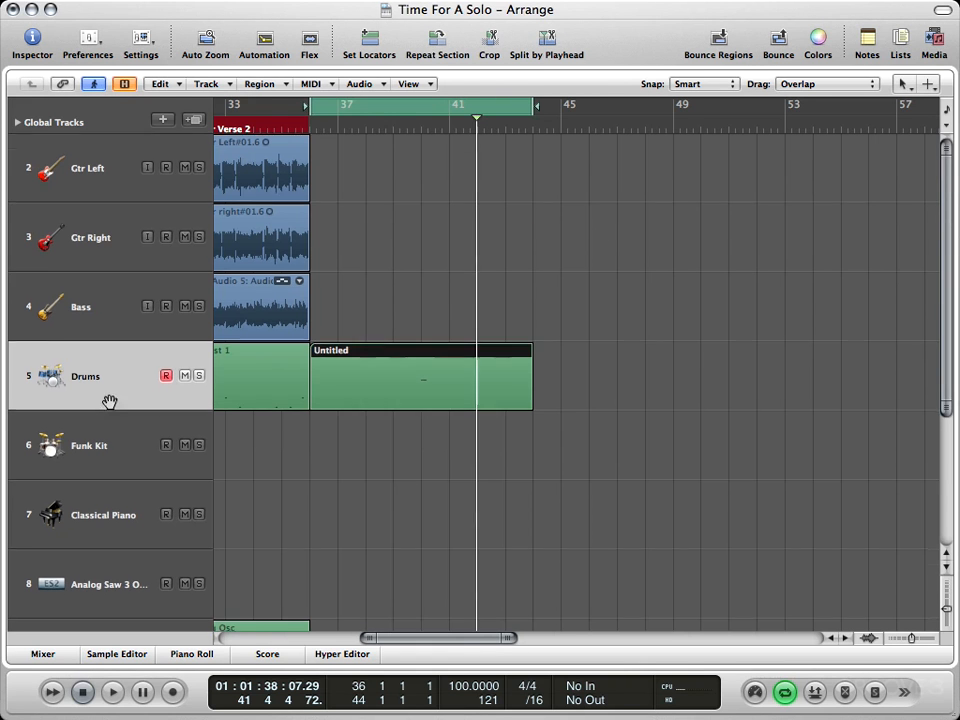
Record a part on the Percussion track over the cycled section and trim the new region's start to bar 36
{"action": "scroll", "coordinate": [107, 399], "scroll_direction": "down", "scroll_amount": 5}
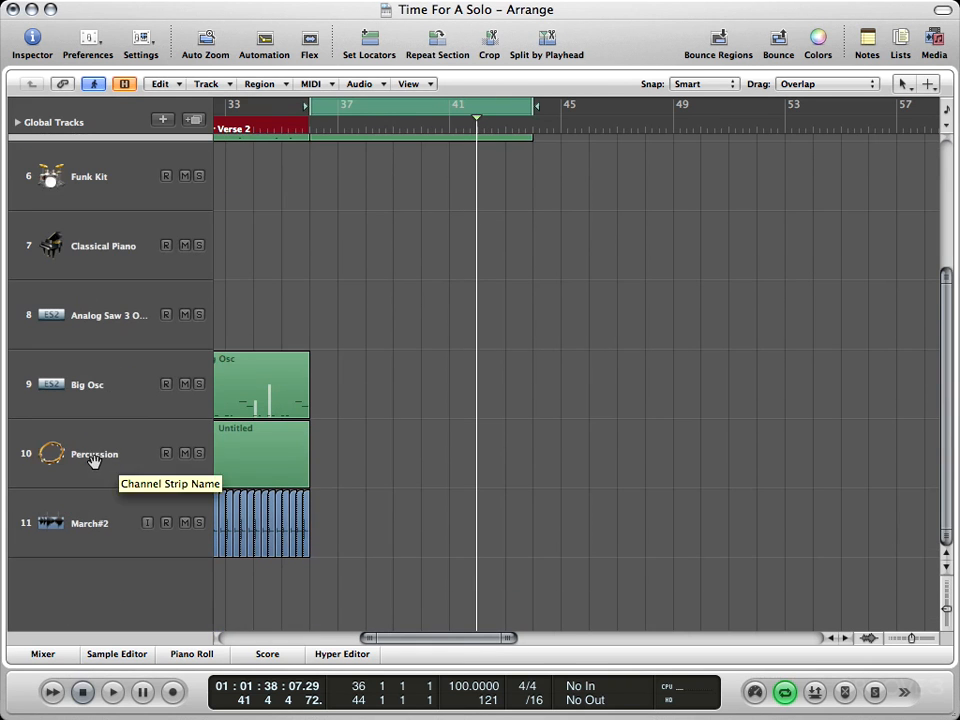
{"action": "left_click", "coordinate": [93, 456]}
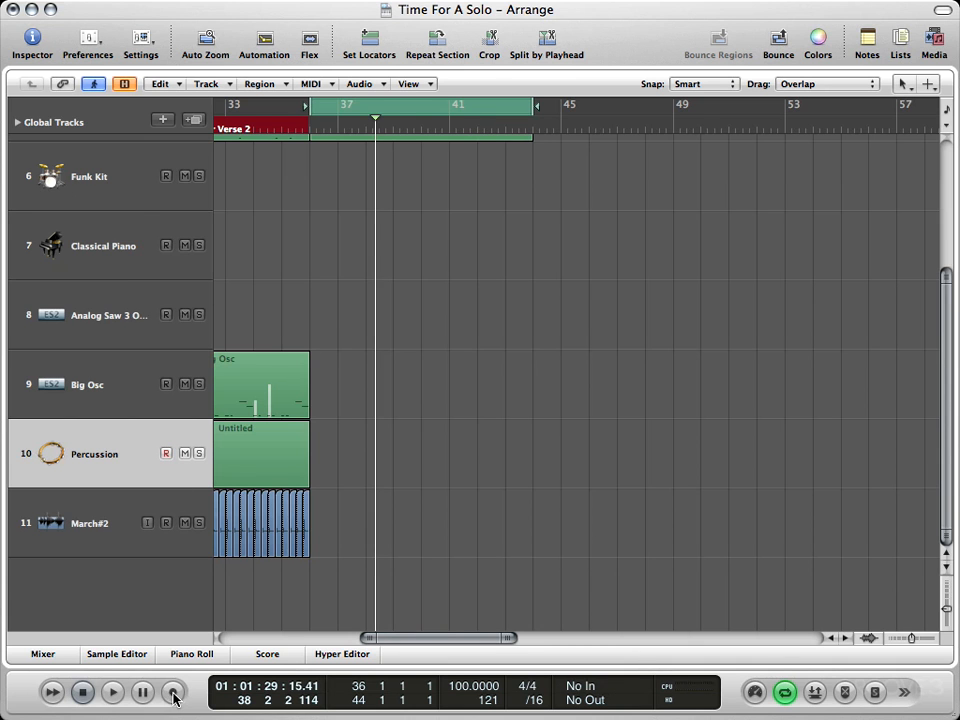
{"action": "left_click", "coordinate": [173, 693]}
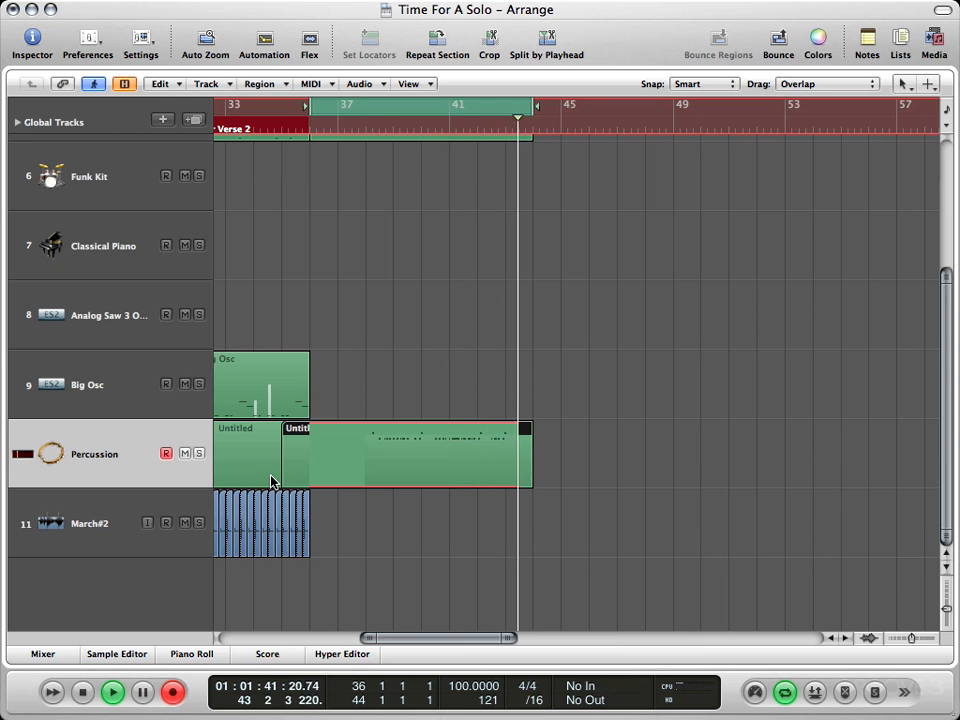
{"action": "key", "text": "space"}
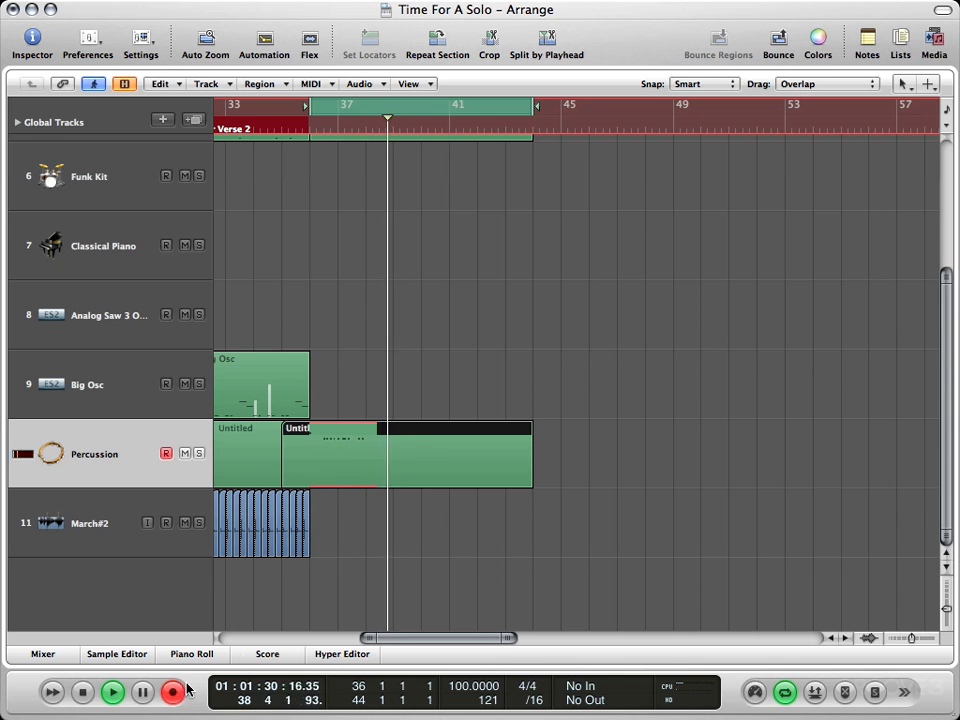
{"action": "left_click", "coordinate": [83, 692]}
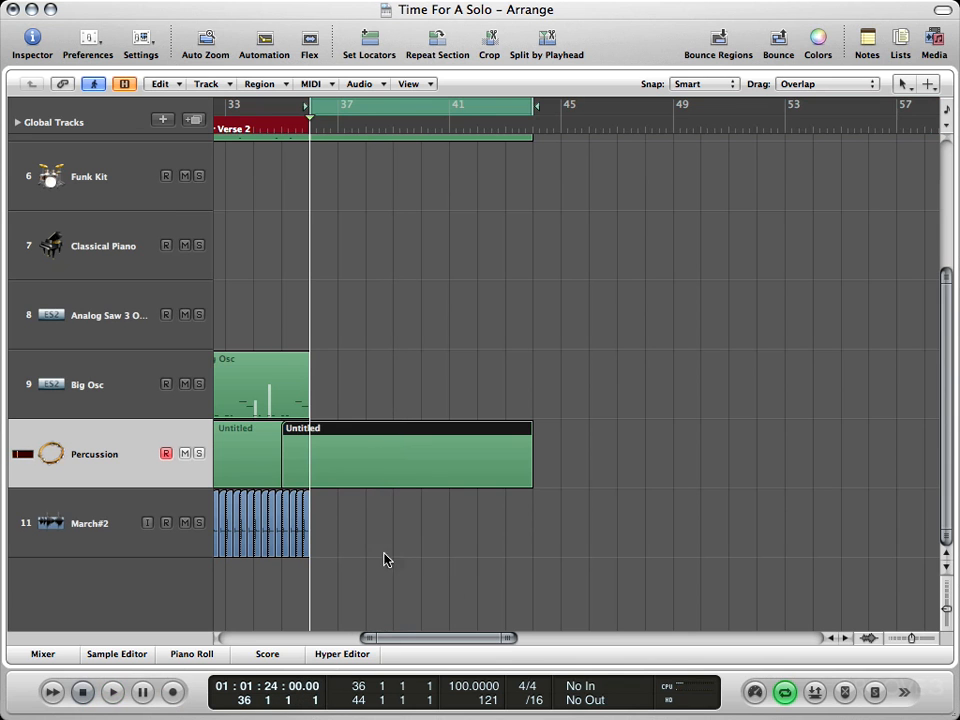
{"action": "left_click_drag", "start_coordinate": [289, 476], "coordinate": [314, 476]}
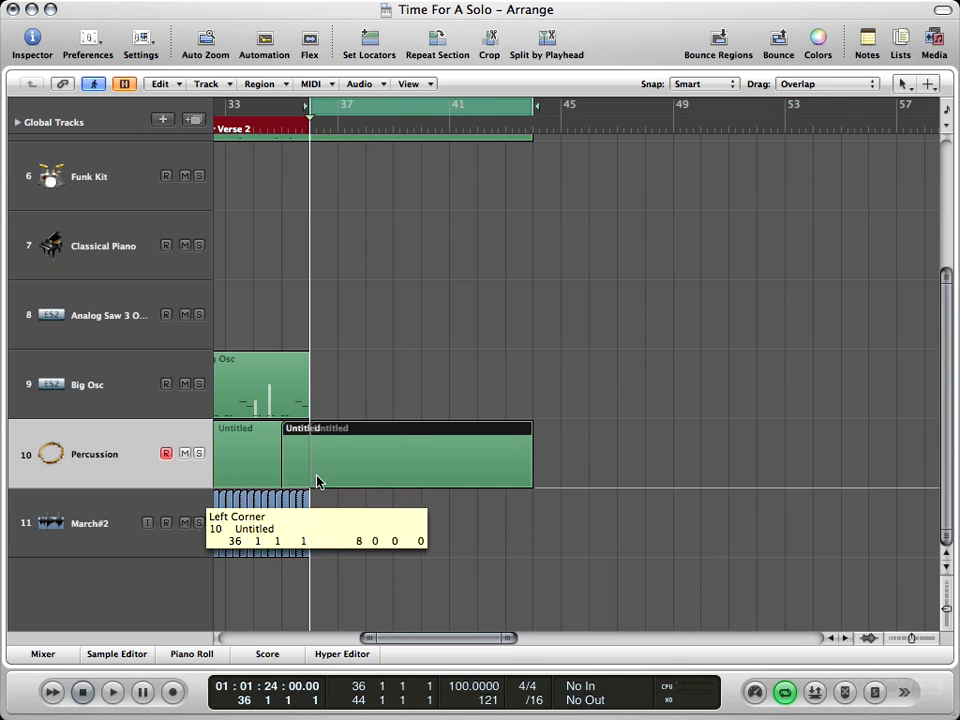
Select the Drums track's region at bars 36 to 44, open it in the Piano Roll and play it back
{"action": "scroll", "coordinate": [650, 485], "scroll_direction": "up", "scroll_amount": 4}
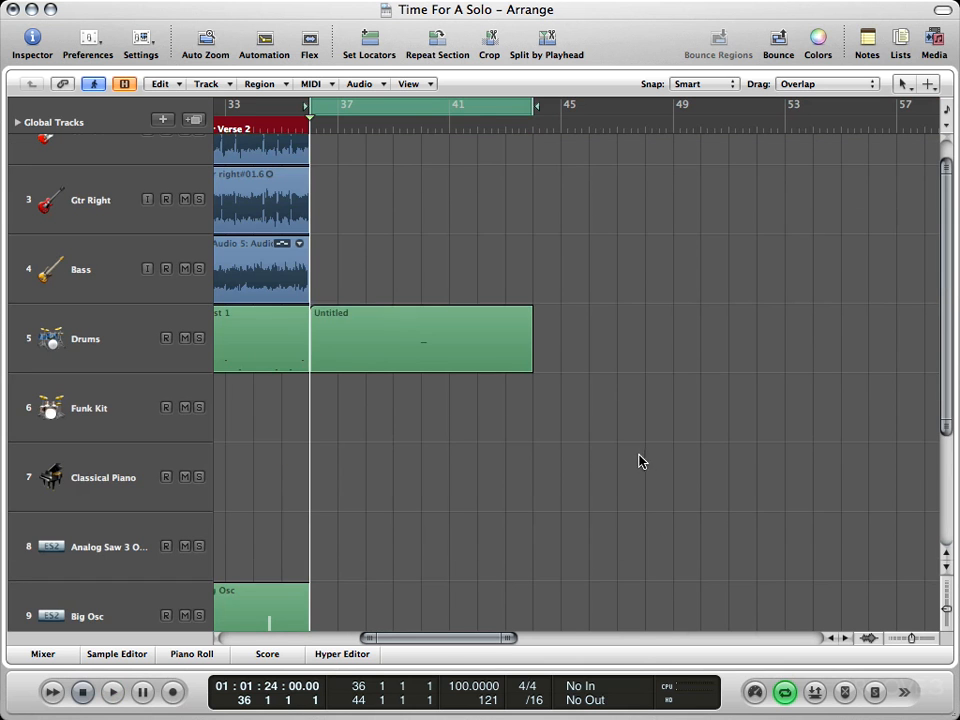
{"action": "left_click", "coordinate": [392, 347]}
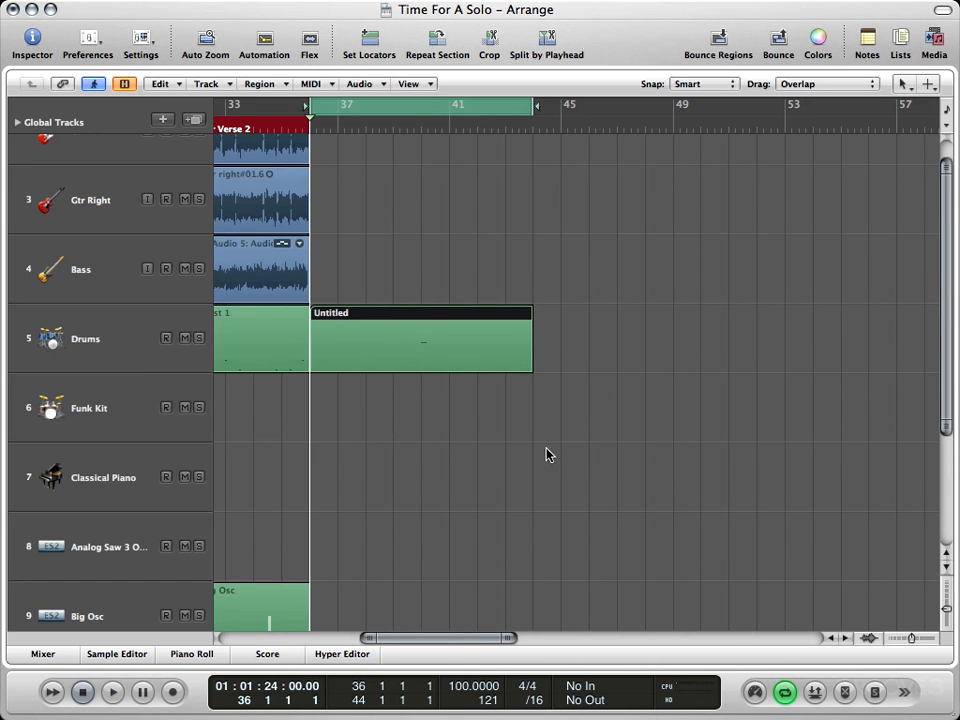
{"action": "left_click", "coordinate": [104, 358]}
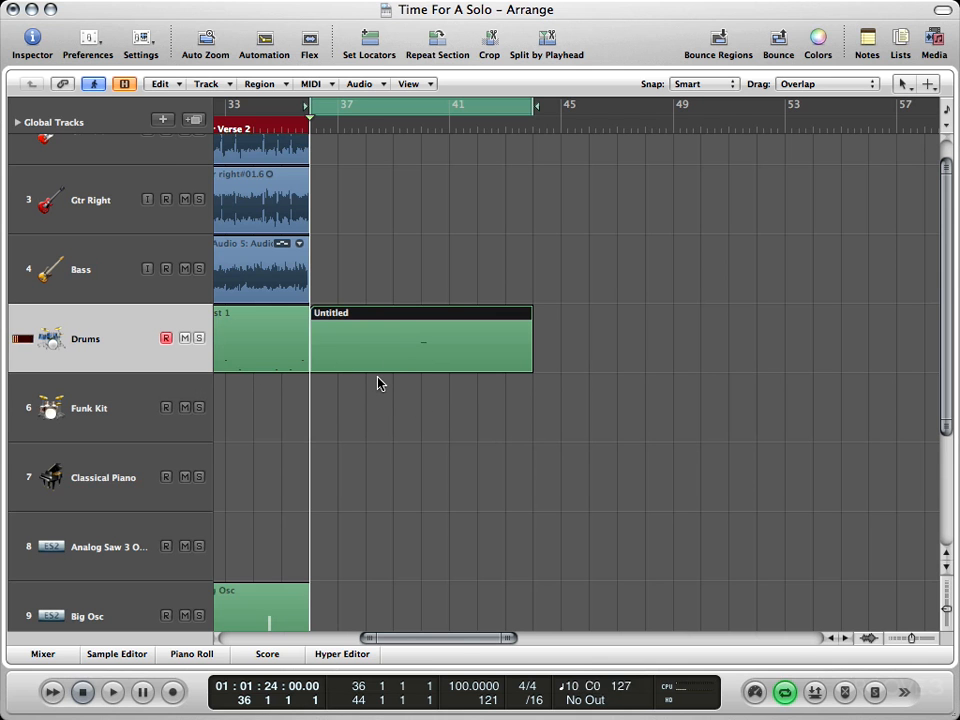
{"action": "left_click_drag", "start_coordinate": [526, 400], "coordinate": [435, 300]}
{"action": "key", "text": "2"}
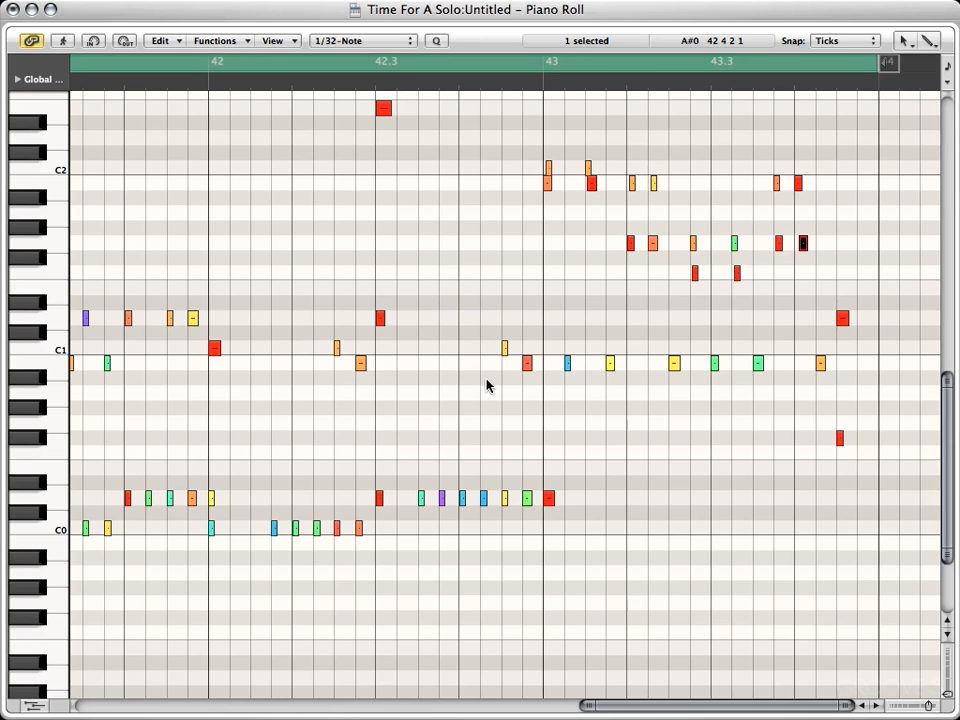
{"action": "key", "text": "space"}
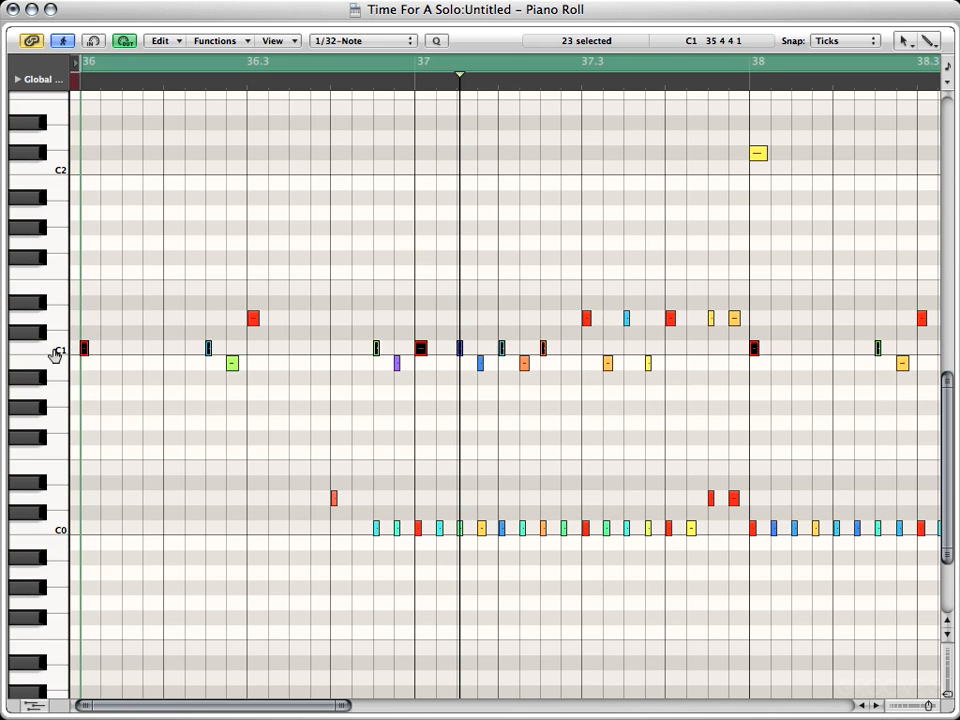
Add a note at the start of bar 36 one semitone above C2 and lower its velocity with the Velocity Tool
{"action": "scroll", "coordinate": [184, 326], "scroll_direction": "up", "scroll_amount": 4}
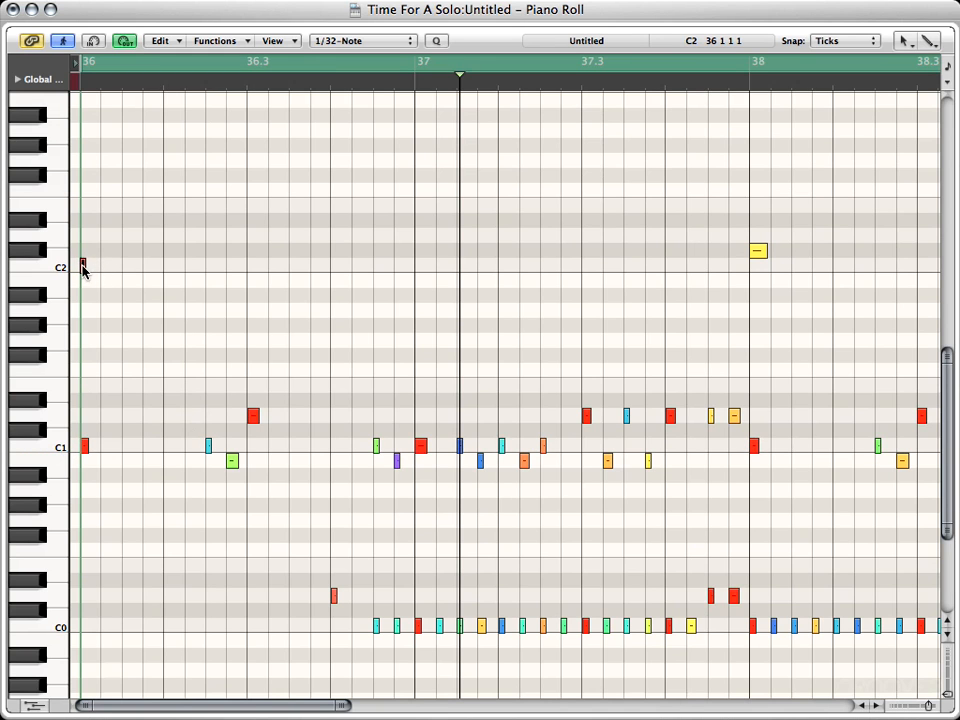
{"action": "left_click_drag", "start_coordinate": [83, 269], "coordinate": [84, 255]}
{"action": "key", "text": "Escape"}
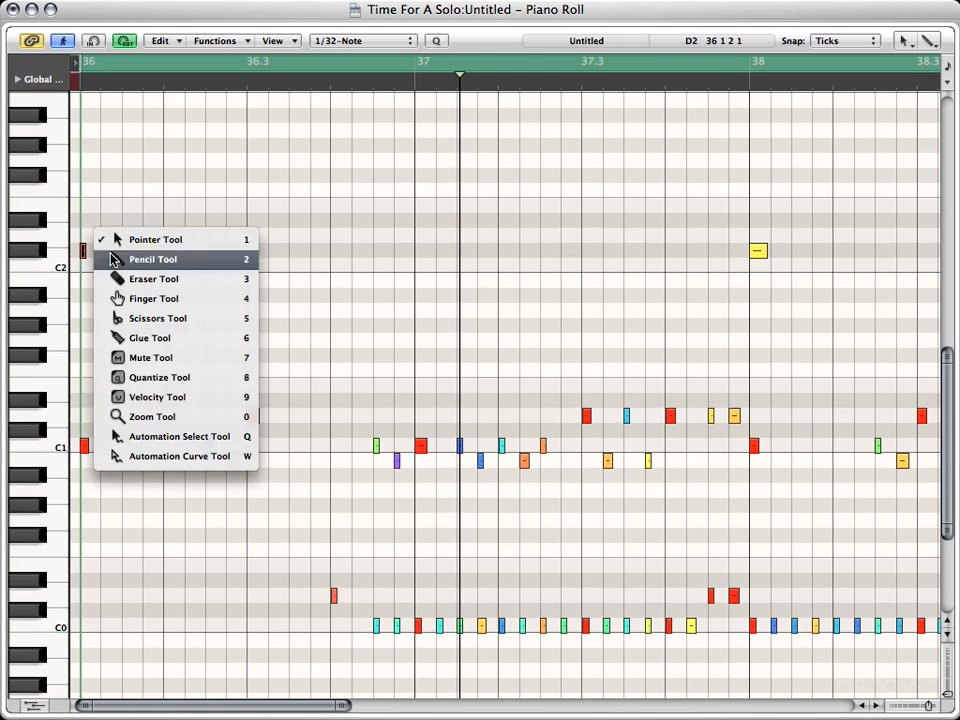
{"action": "left_click", "coordinate": [155, 397]}
{"action": "left_click_drag", "start_coordinate": [87, 254], "coordinate": [88, 290]}
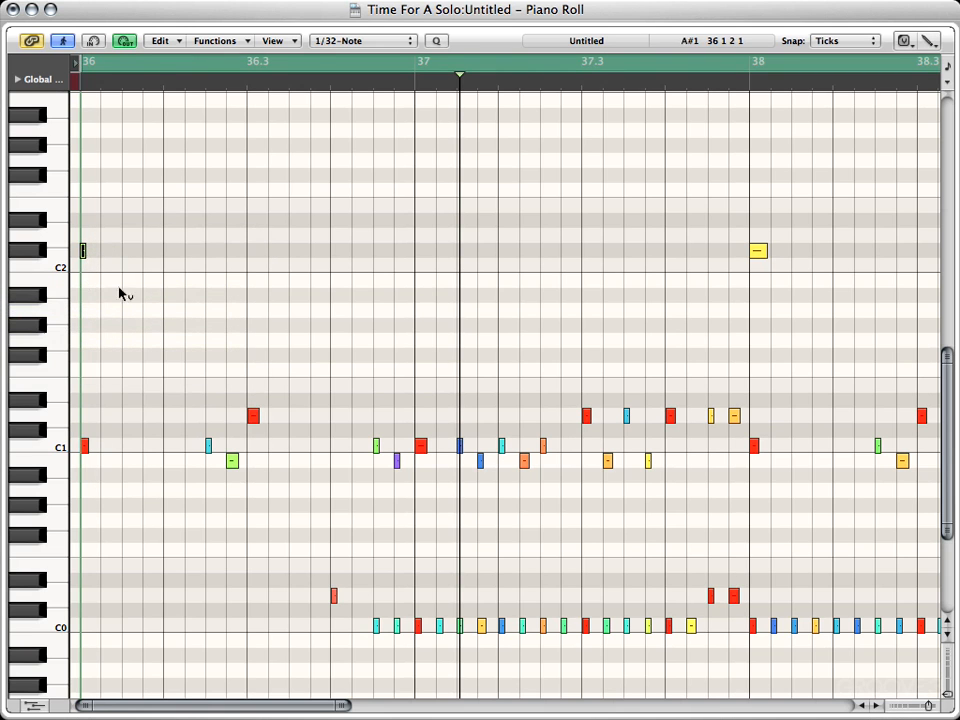
Audition the new bar 36 note, fine-tune its velocity and switch back to the Pointer Tool
{"action": "key", "text": "space"}
{"action": "key", "text": "space"}
{"action": "left_click_drag", "start_coordinate": [85, 257], "coordinate": [85, 251]}
{"action": "key", "text": "Escape"}
{"action": "left_click", "coordinate": [182, 266]}
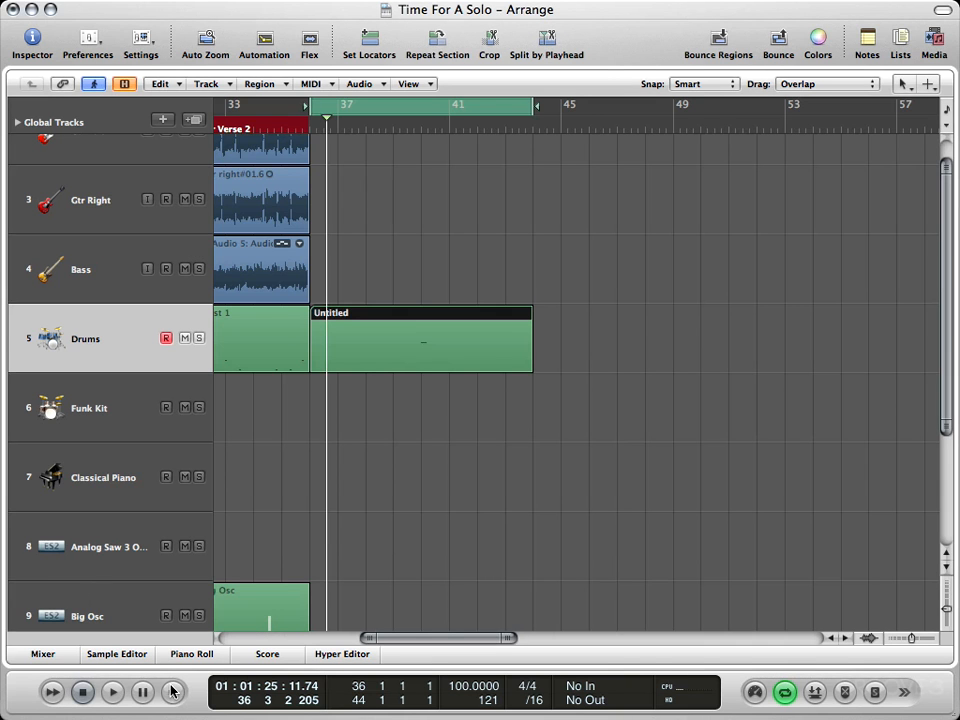
Record a short overdub on the Drums track from bar 36 and trim the new region's start to bar 36
{"action": "left_click", "coordinate": [172, 691]}
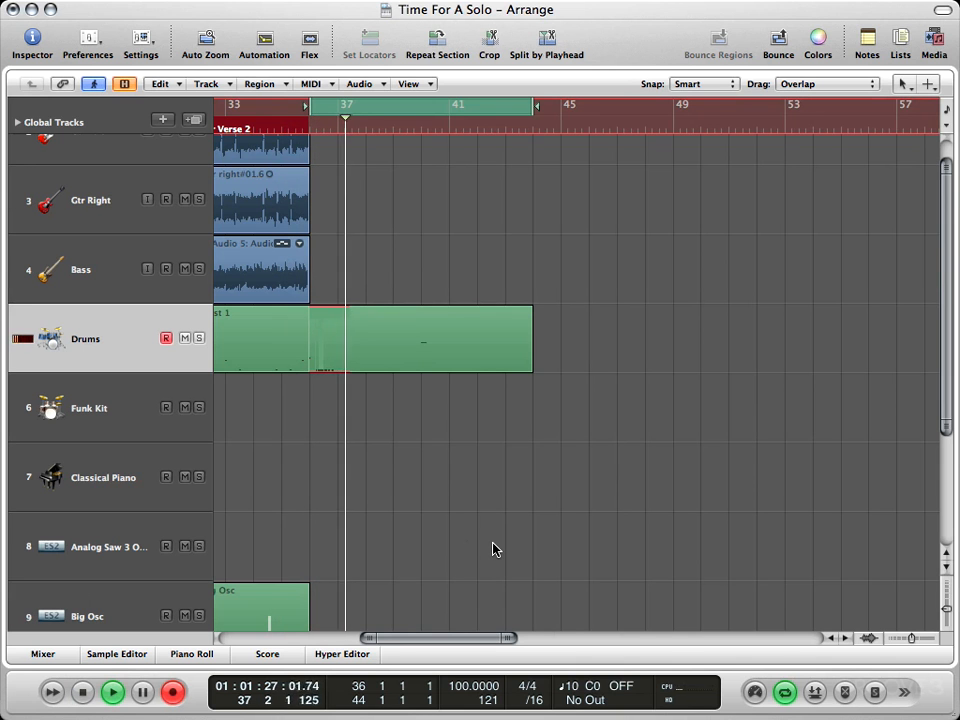
{"action": "left_click", "coordinate": [84, 693]}
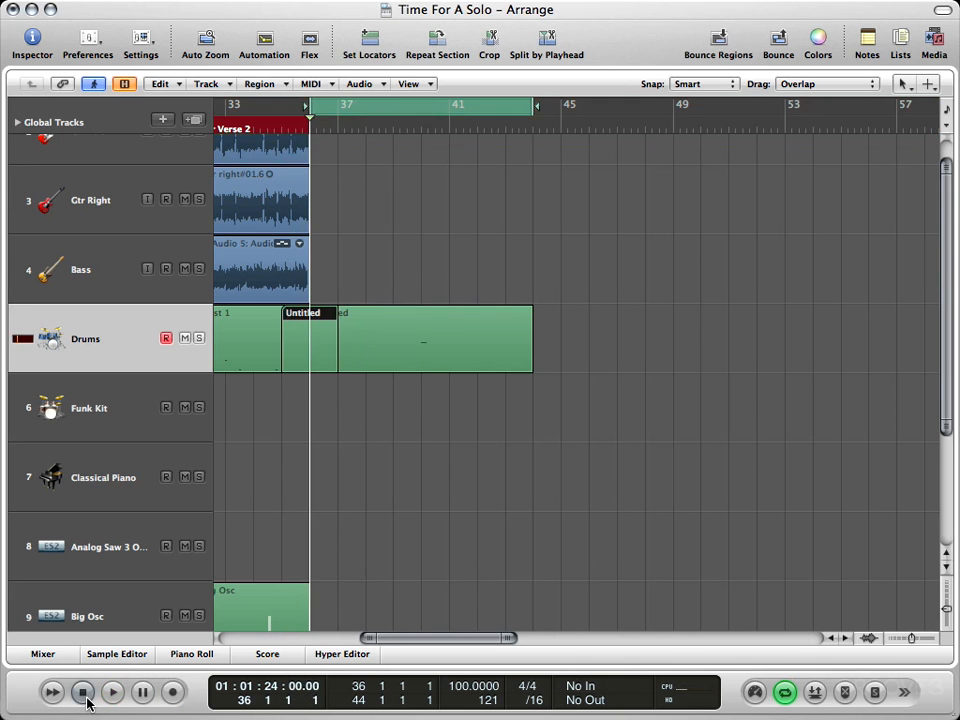
{"action": "left_click_drag", "start_coordinate": [284, 367], "coordinate": [310, 365]}
Glue the short drum overdub to the existing Drums region so bars 36 to 44 form one region
{"action": "key", "text": "Escape"}
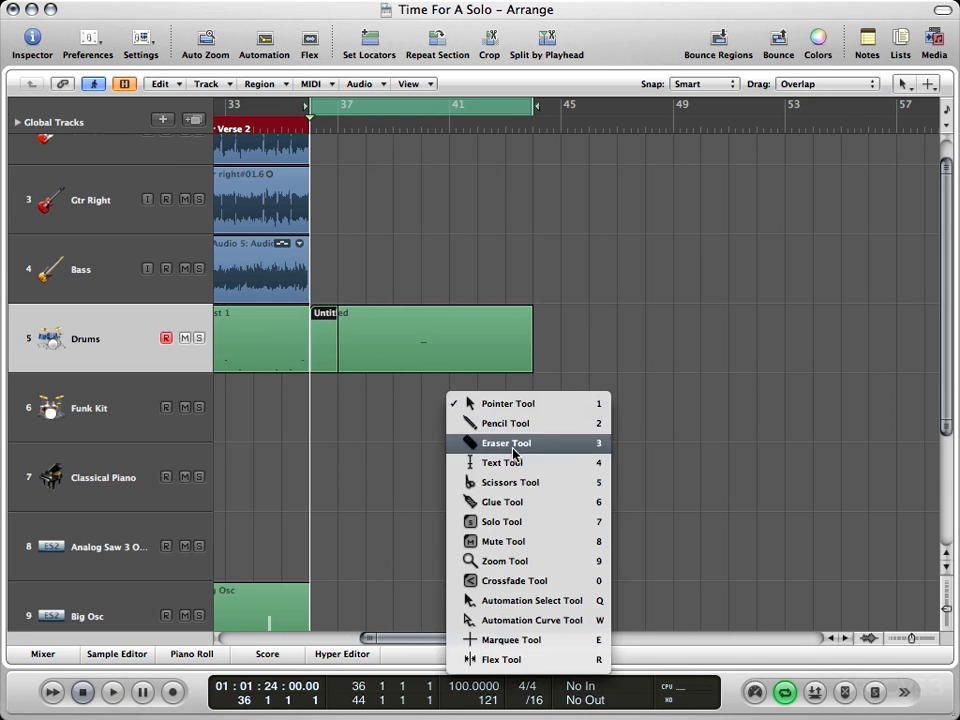
{"action": "left_click", "coordinate": [506, 502]}
{"action": "key", "text": "Escape"}
{"action": "key", "text": "Escape"}
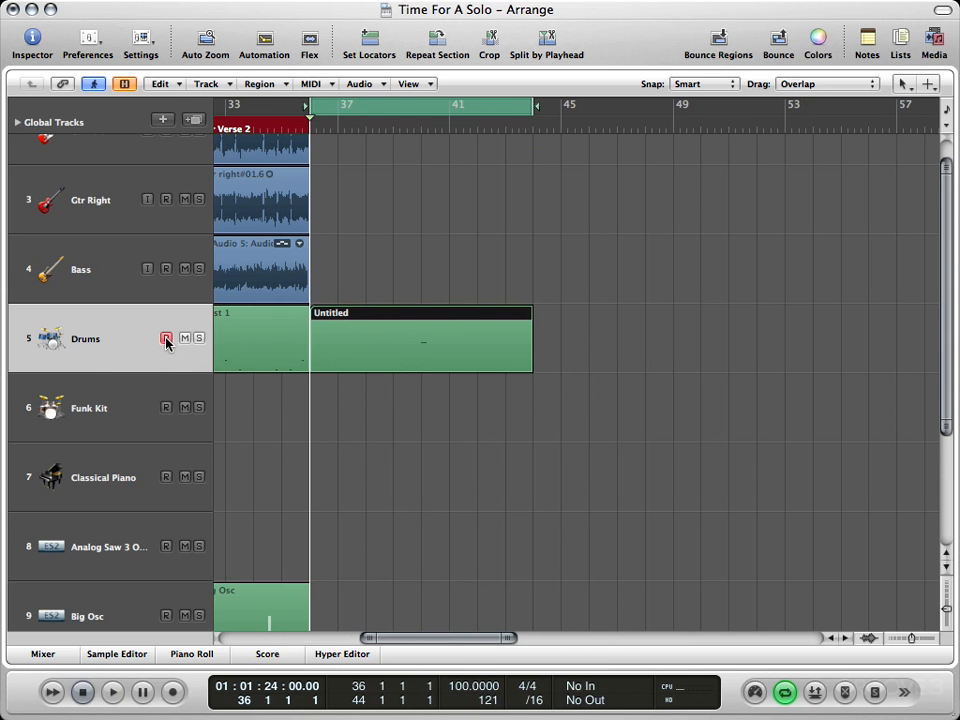
Record a part on the Classical Piano track over the cycled section from bar 36 to 44
{"action": "left_click", "coordinate": [108, 490]}
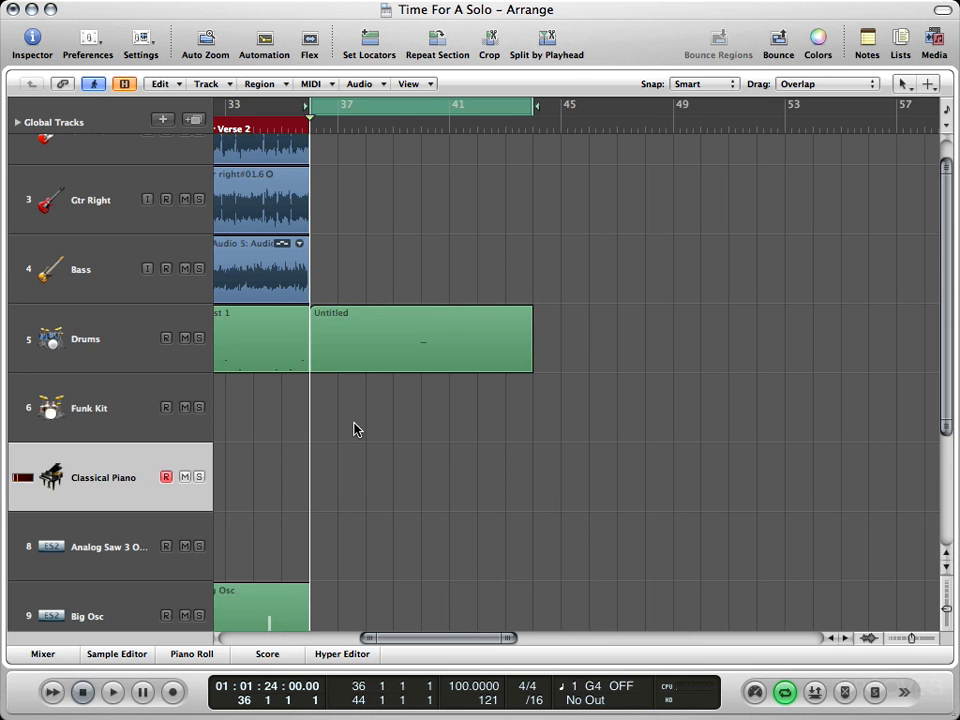
{"action": "left_click", "coordinate": [173, 693]}
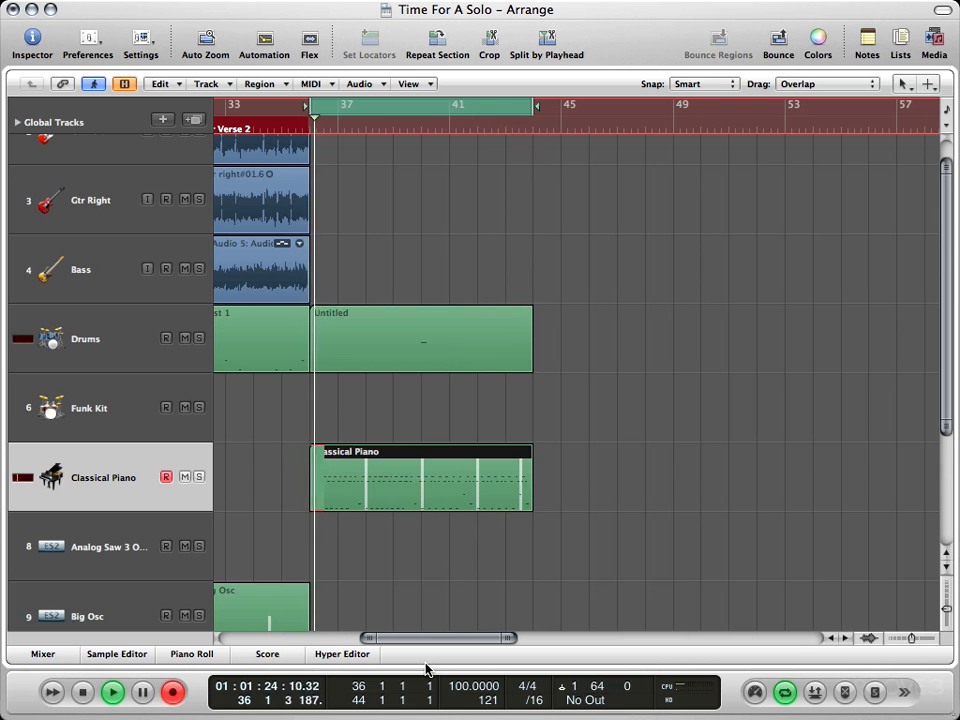
{"action": "key", "text": "space"}
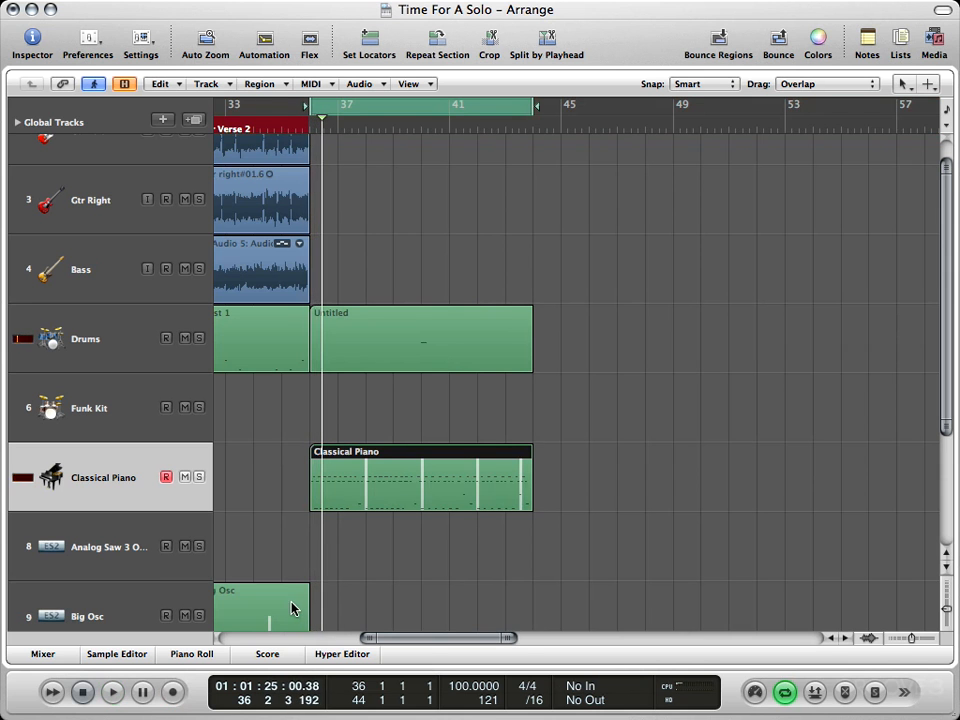
Open the new Classical Piano region in the Piano Roll, fit all its notes in view and deselect them
{"action": "scroll", "coordinate": [425, 560], "scroll_direction": "left", "scroll_amount": 2}
{"action": "left_click_drag", "start_coordinate": [572, 549], "coordinate": [461, 447]}
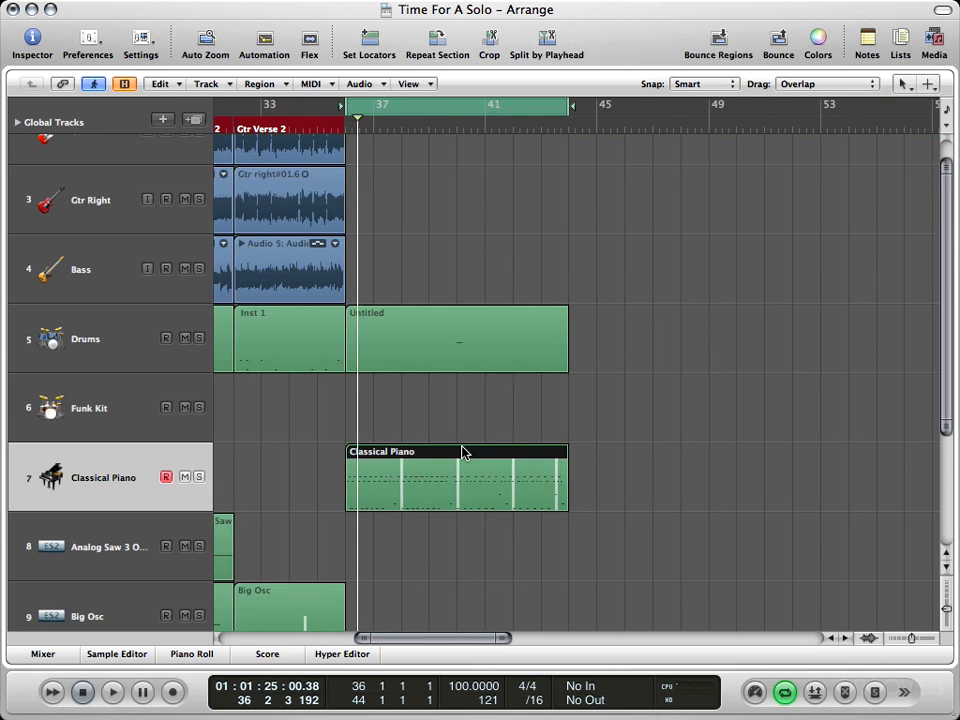
{"action": "double_click", "coordinate": [462, 452]}
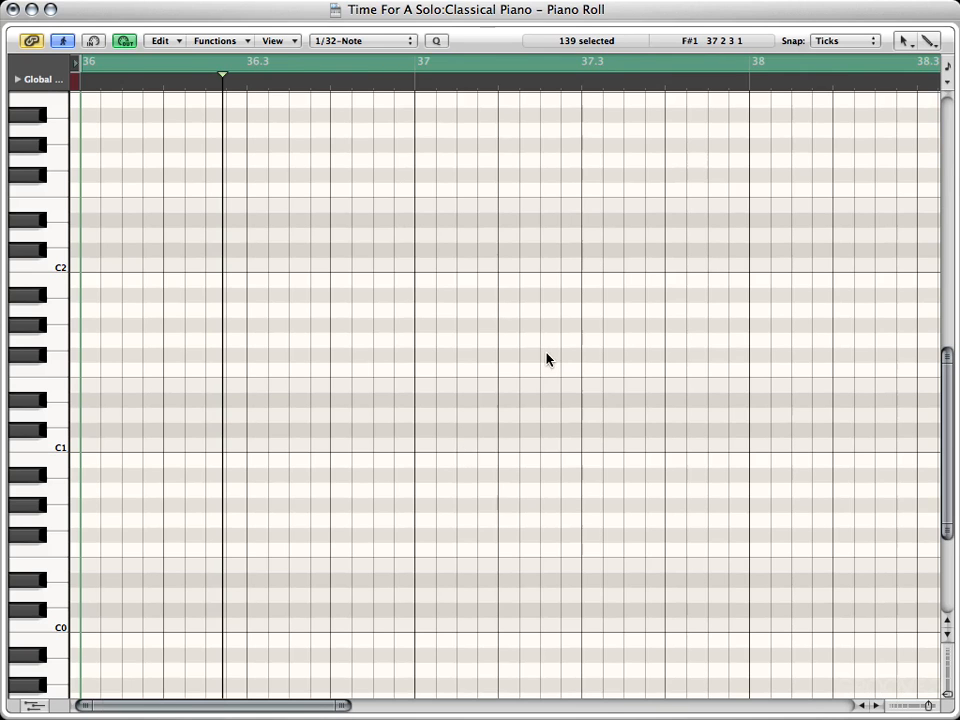
{"action": "key", "text": "z"}
{"action": "left_click", "coordinate": [403, 357]}
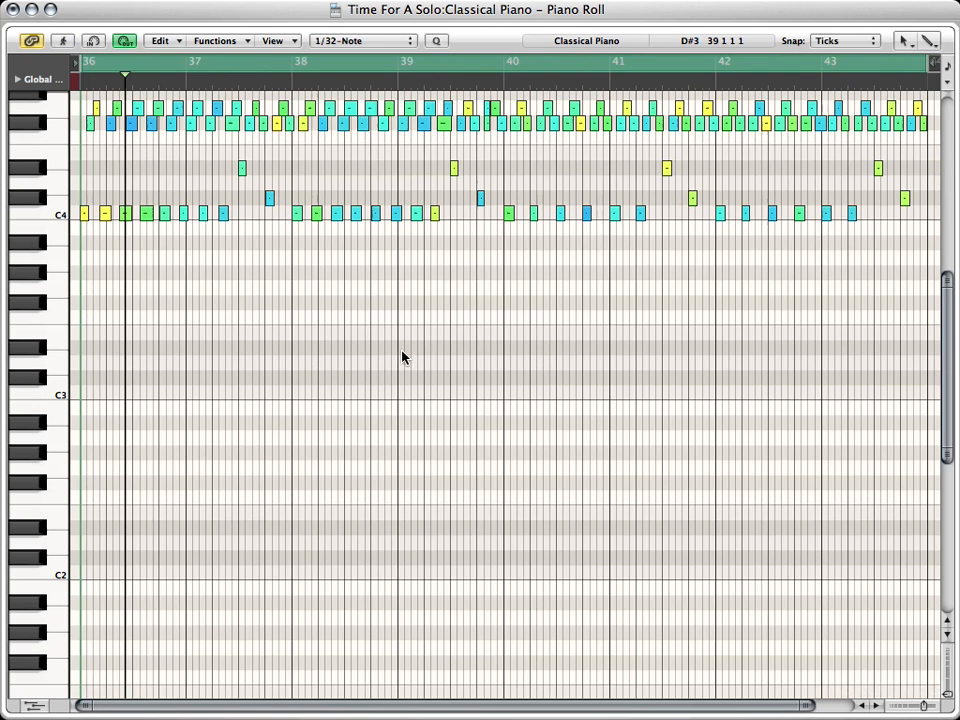
Show controller 64 in an enlarged Hyper Draw area, move the first 0 event to just before bar 38 and nudge the first 127 event slightly later
{"action": "left_click", "coordinate": [35, 707]}
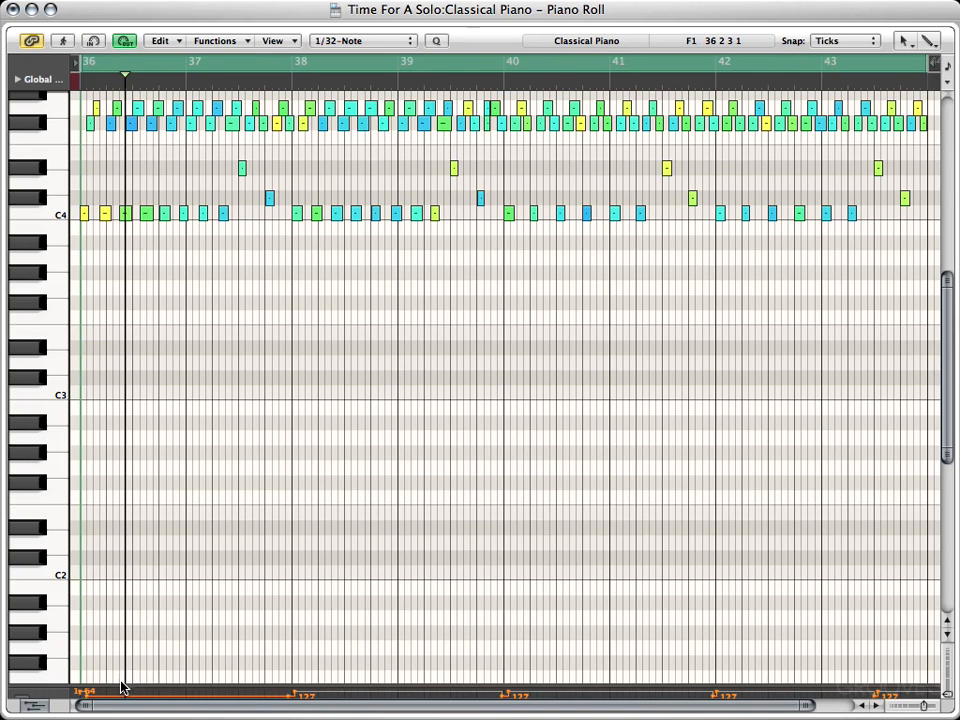
{"action": "left_click_drag", "start_coordinate": [120, 685], "coordinate": [153, 381]}
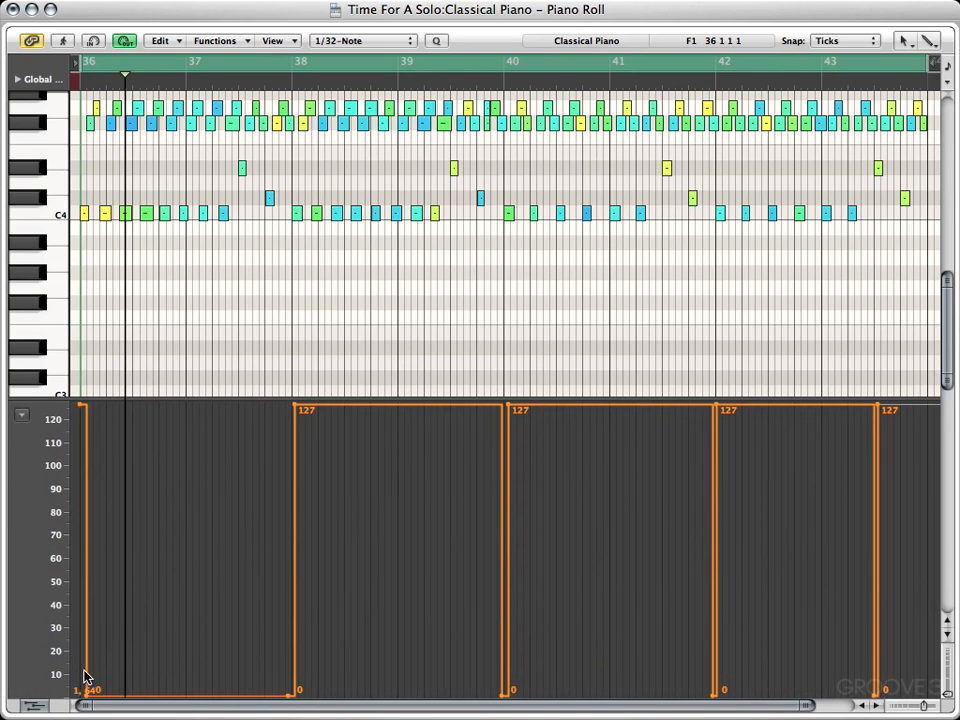
{"action": "left_click_drag", "start_coordinate": [91, 697], "coordinate": [290, 692]}
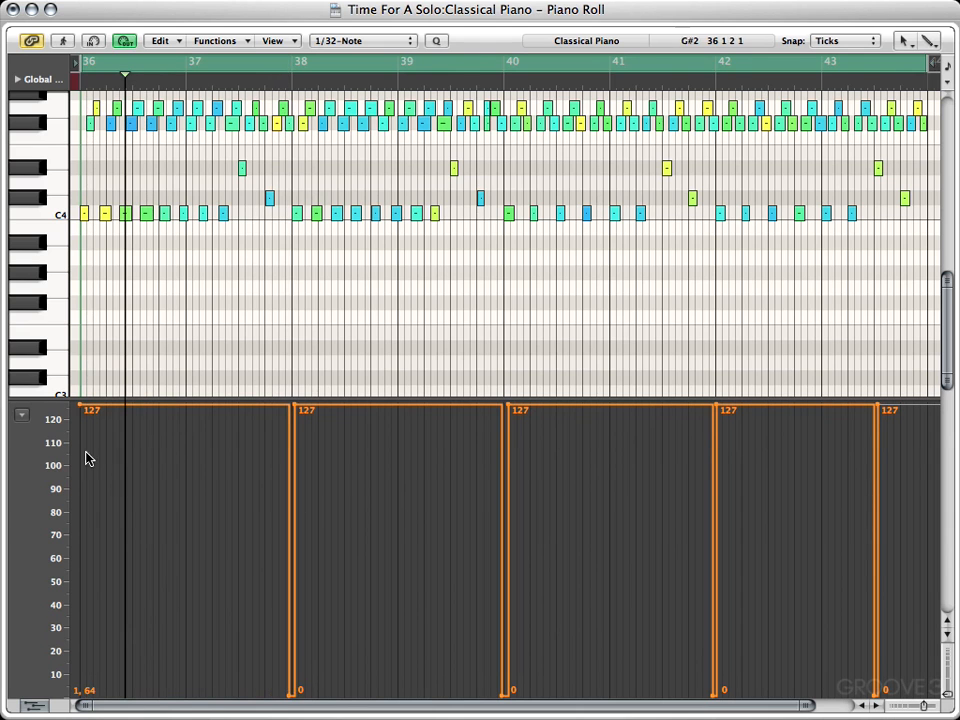
{"action": "left_click_drag", "start_coordinate": [83, 412], "coordinate": [87, 412]}
Play back the piano part with the corrected pedal events, hide Hyper Draw and close the Piano Roll
{"action": "key", "text": "space"}
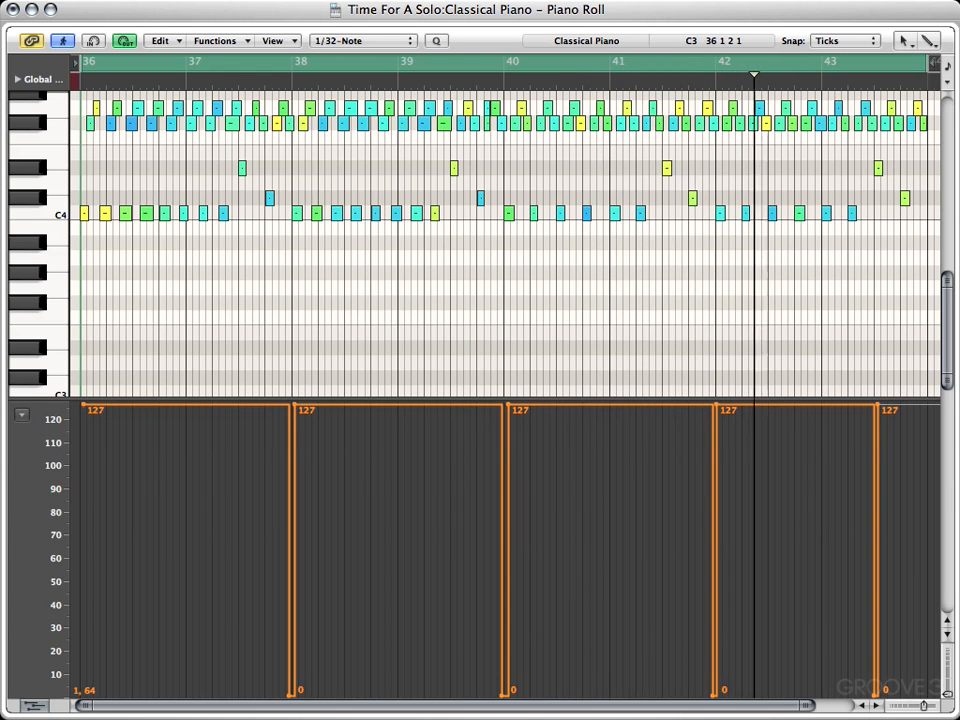
{"action": "left_click", "coordinate": [33, 708]}
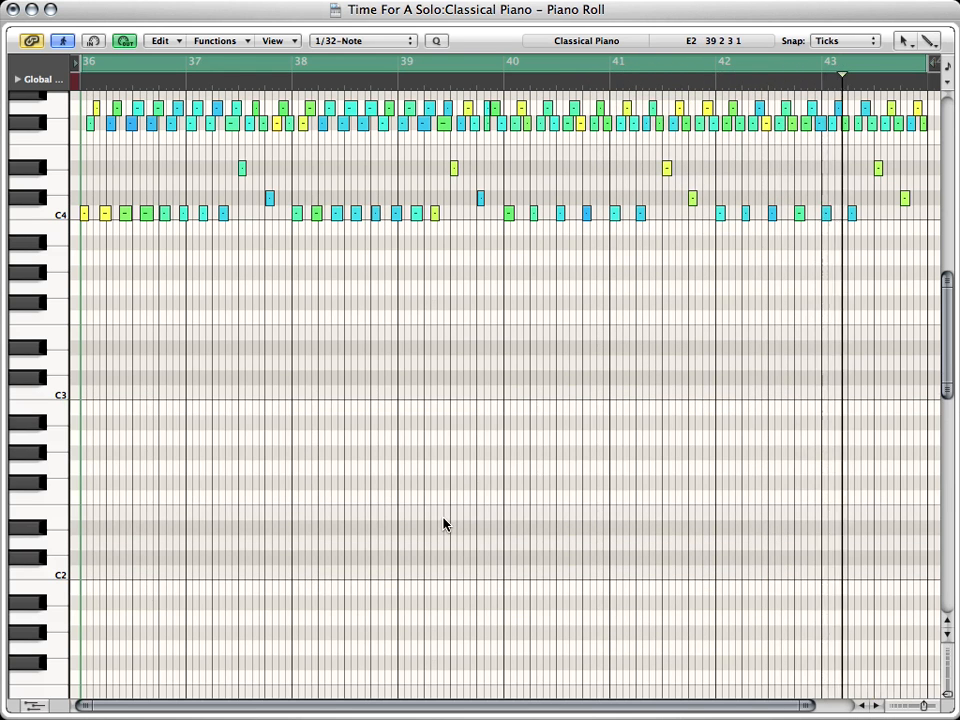
{"action": "key", "text": "super+w"}
{"action": "key", "text": "space"}
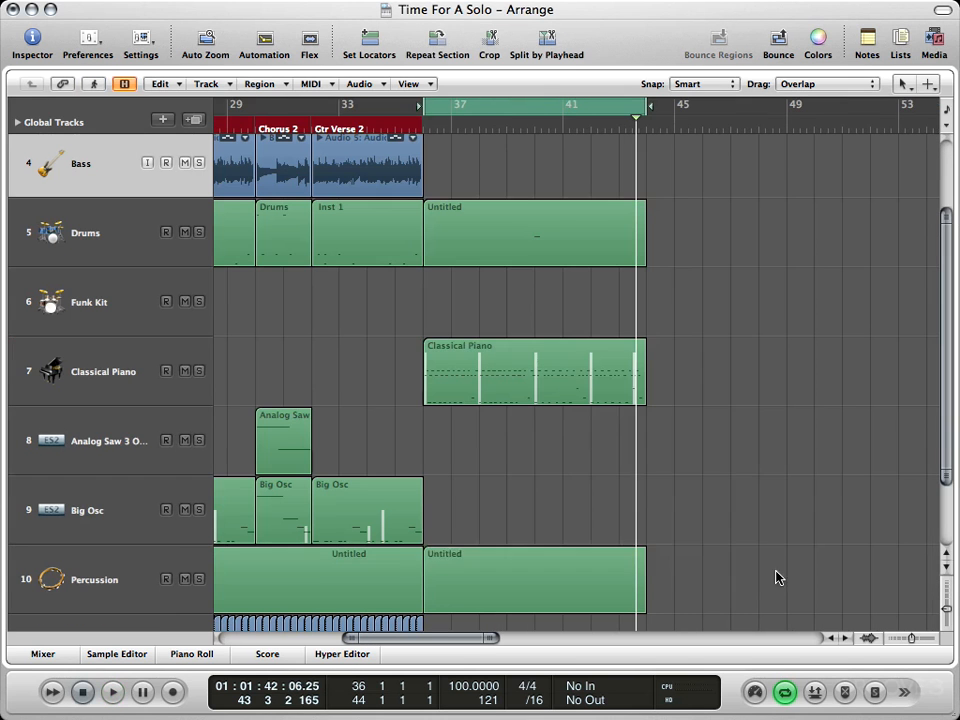
{"action": "left_click_drag", "start_coordinate": [774, 571], "coordinate": [807, 537]}
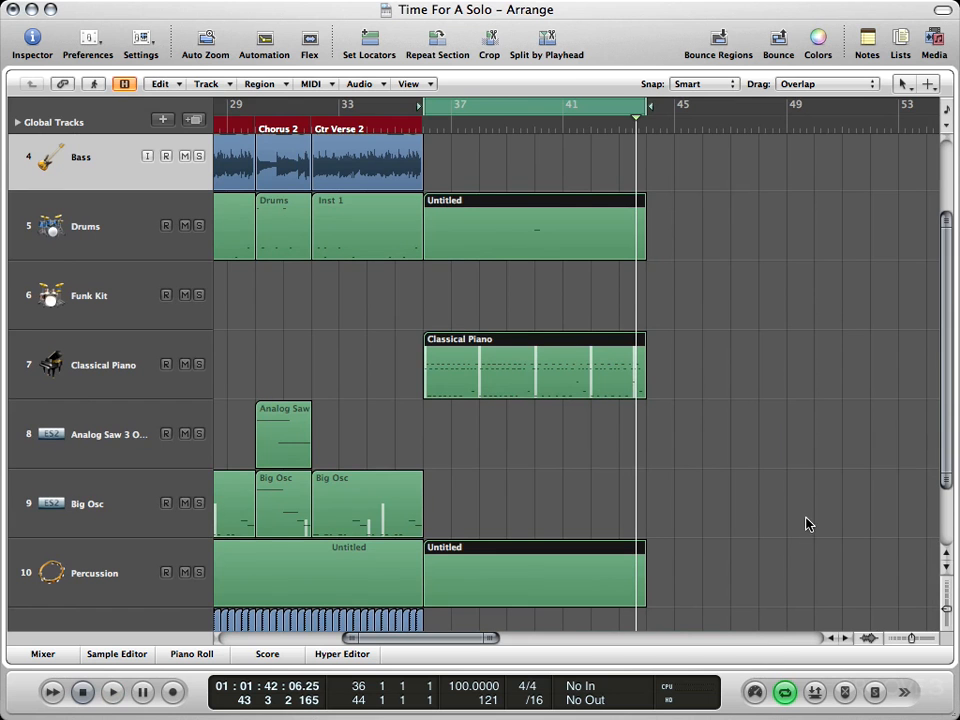
{"action": "left_click_drag", "start_coordinate": [784, 581], "coordinate": [472, 204]}
{"action": "scroll", "coordinate": [665, 375], "scroll_direction": "up", "scroll_amount": 3}
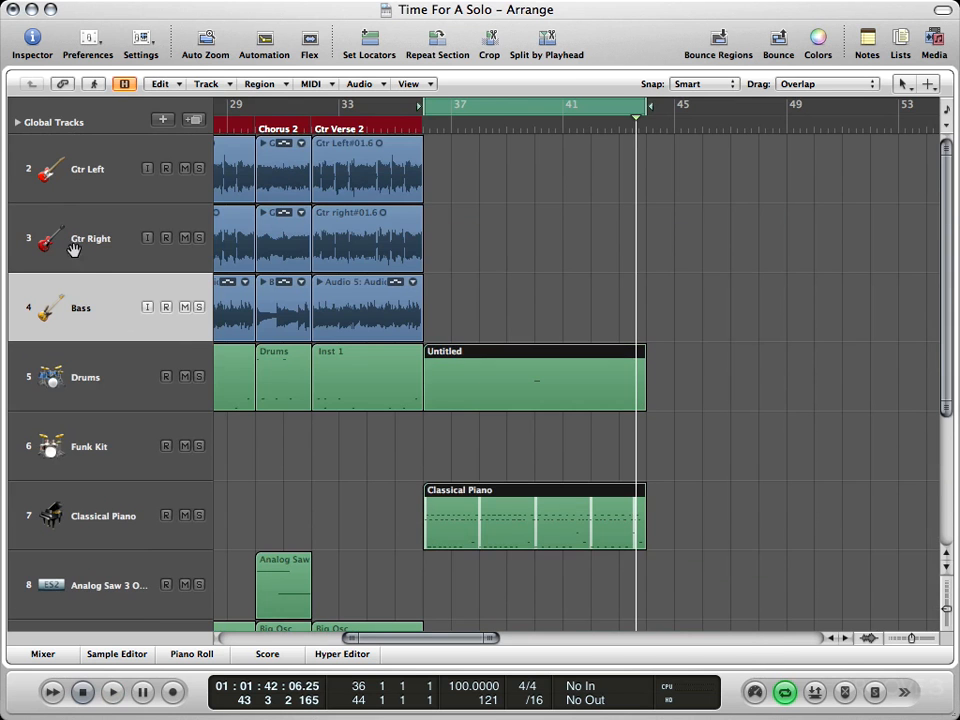
{"action": "left_click", "coordinate": [78, 210]}
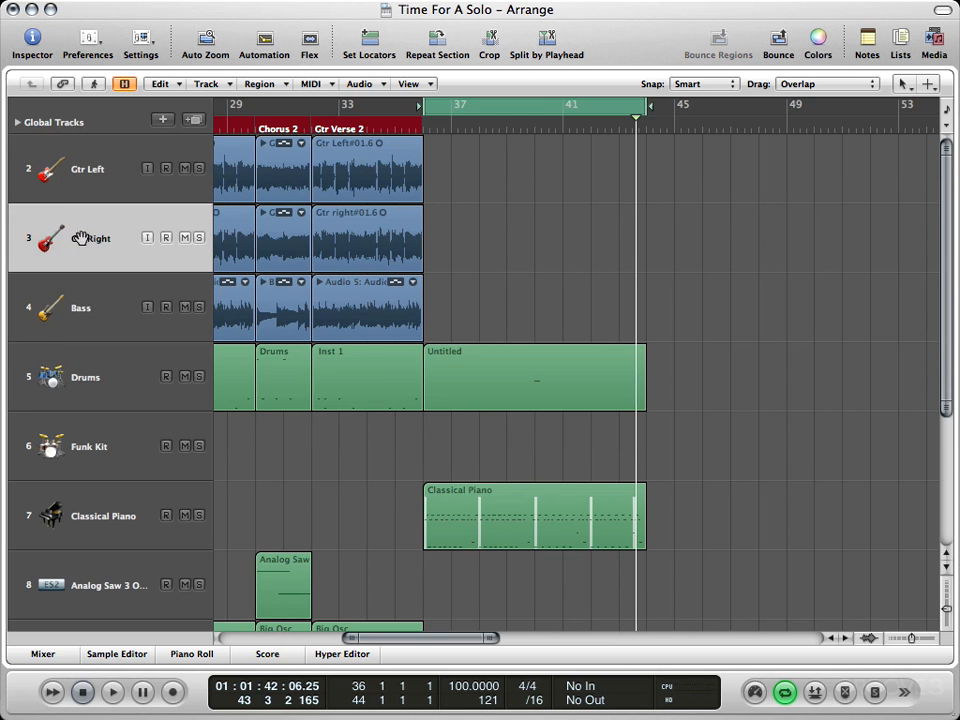
{"action": "left_click", "coordinate": [72, 312]}
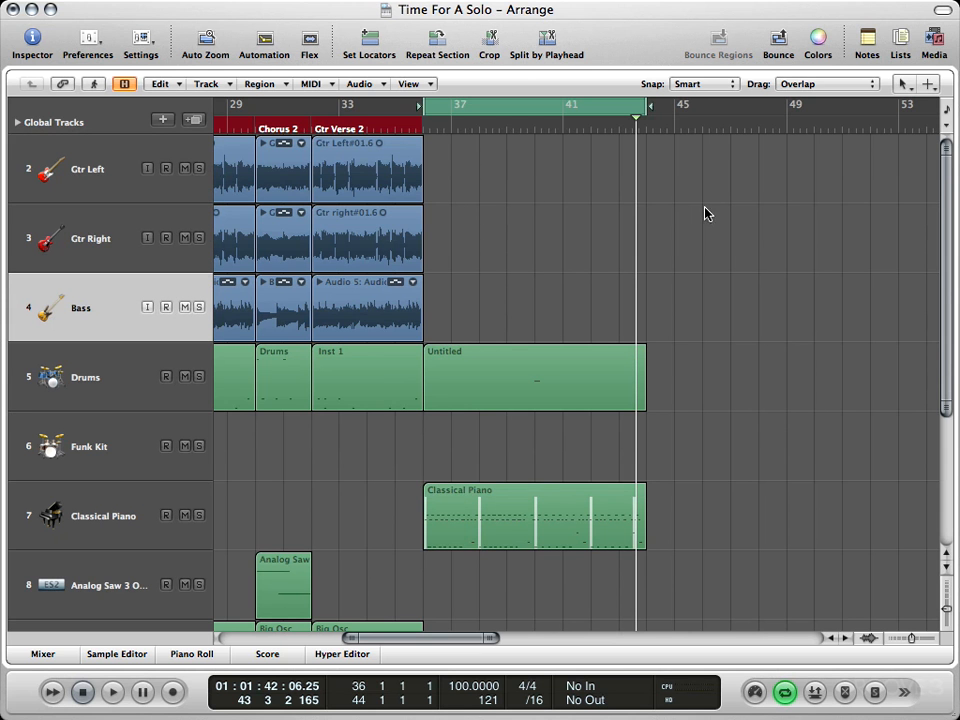